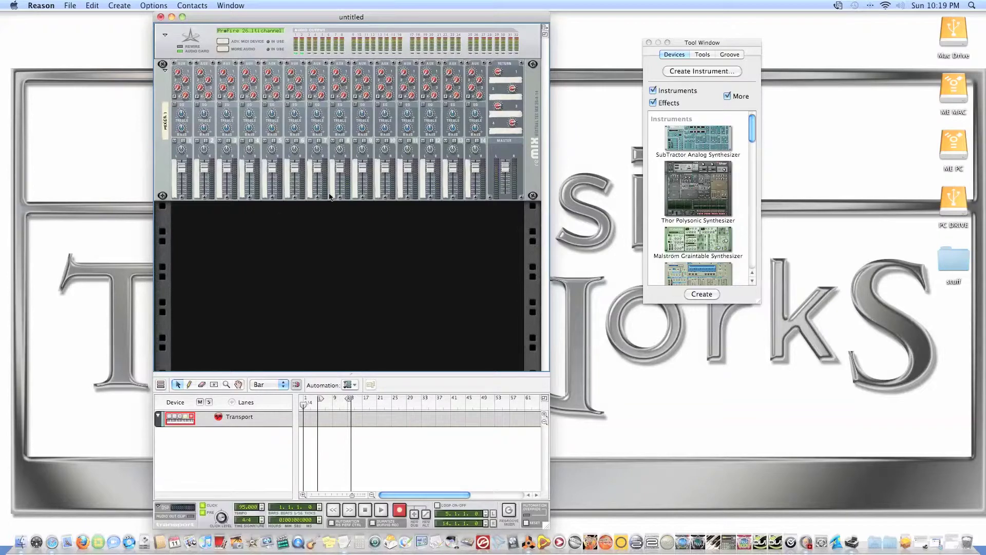
Check the rack's back cabling, then add a Redrum Drum Computer to the rack.
key(Tab)
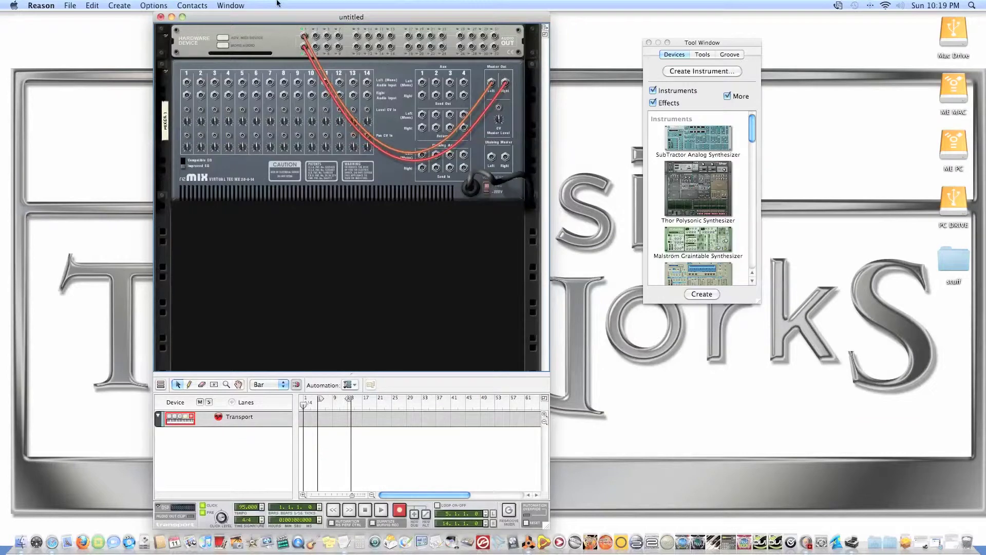
key(Tab)
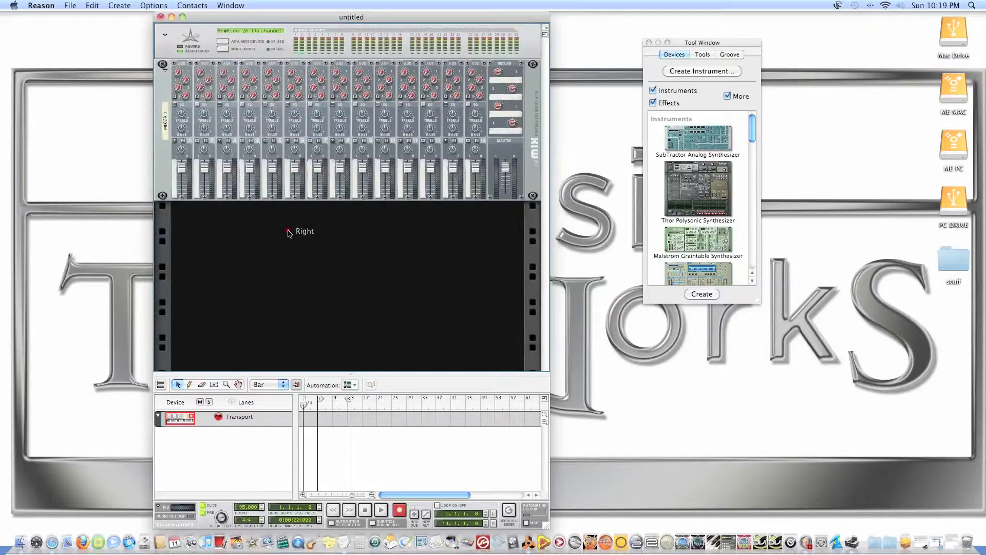
right_click(288, 232)
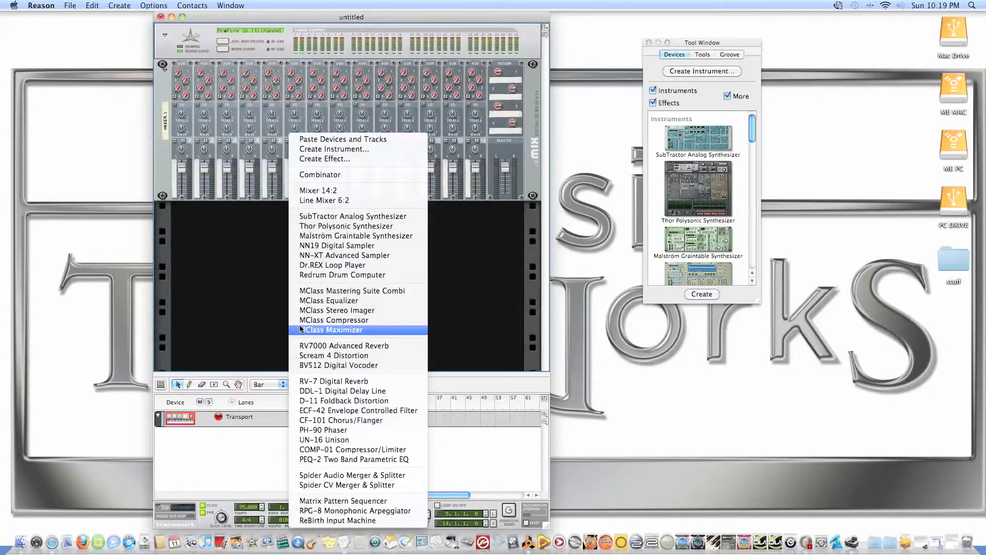
click(314, 275)
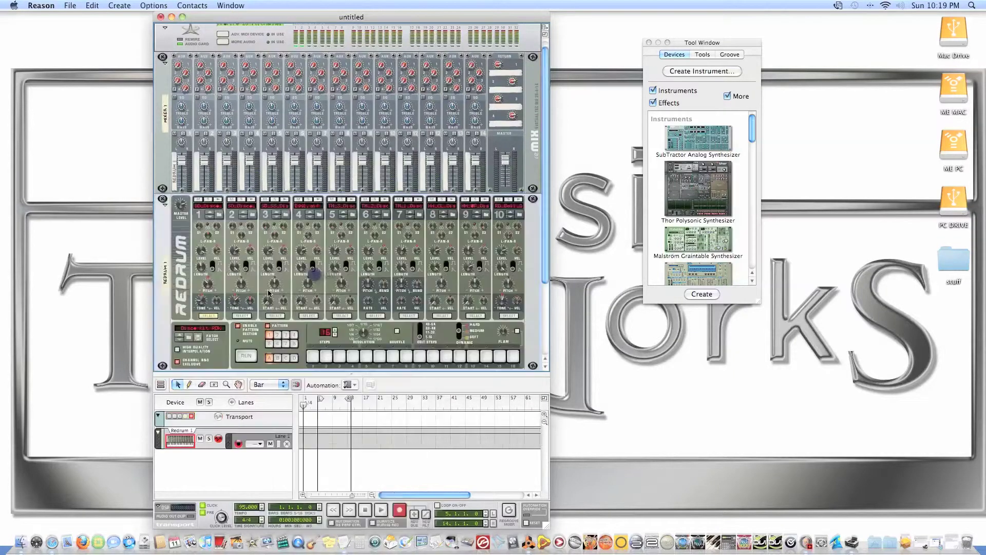
Load Hip Hop Kit 01 into the Redrum, then step on through the following Hip Hop kits.
click(197, 335)
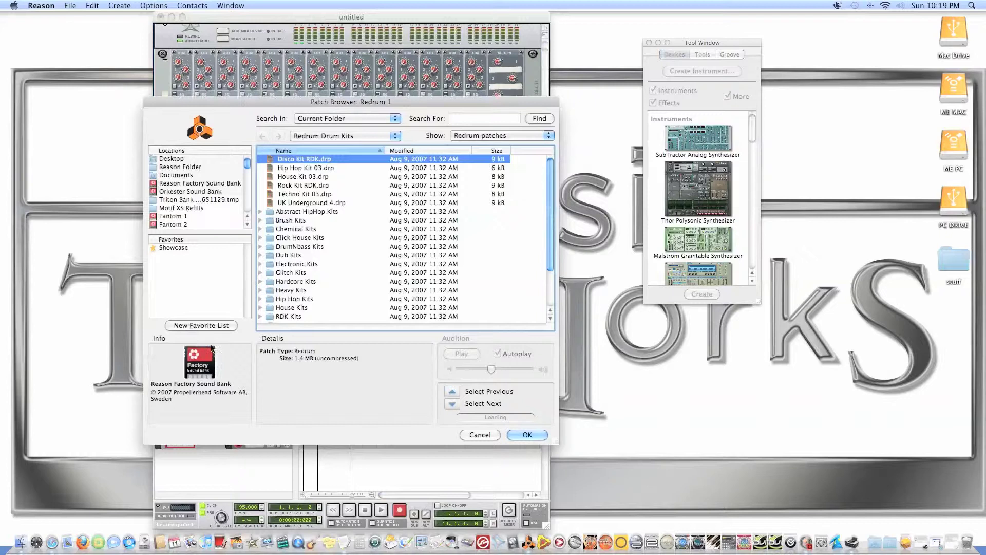
double_click(284, 301)
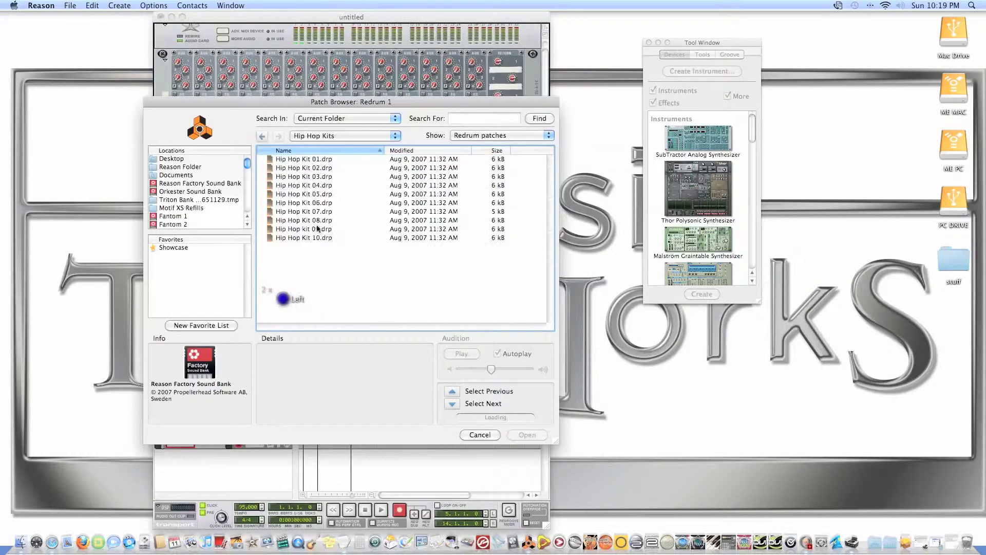
click(293, 158)
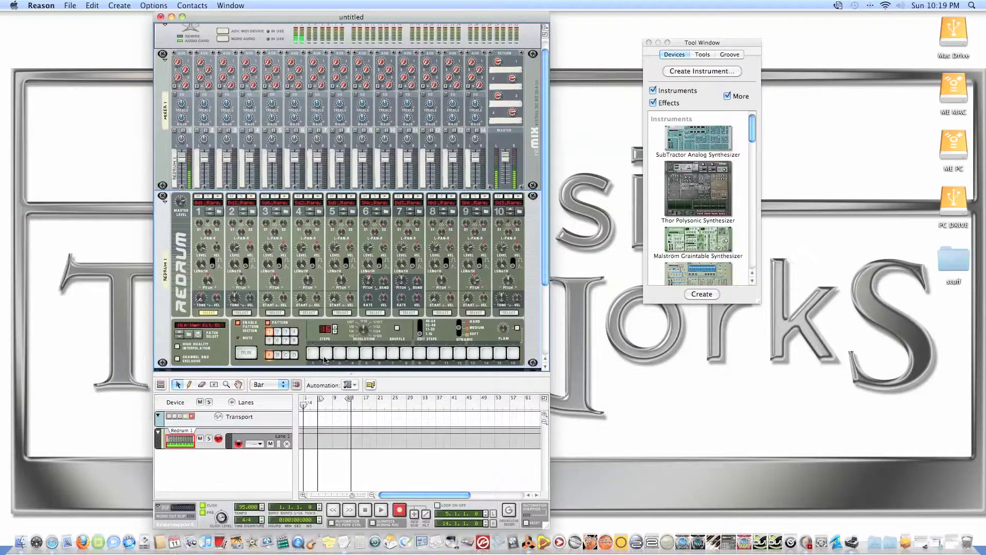
scroll(324, 360, up, 1)
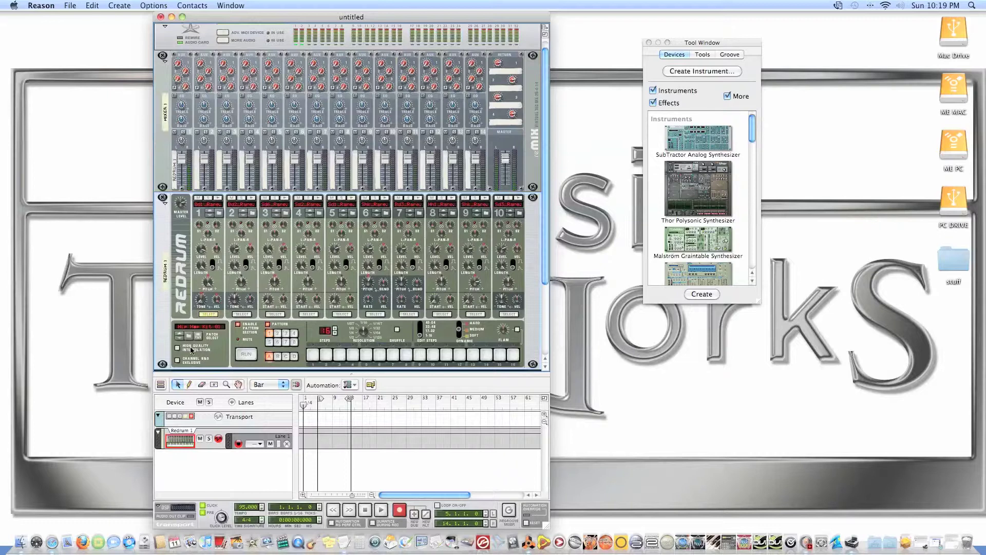
click(181, 336)
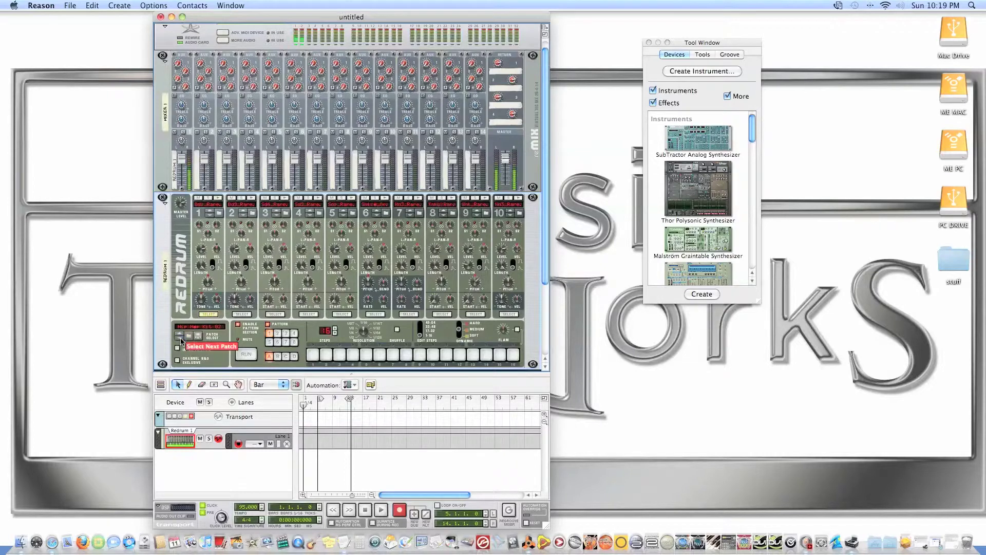
click(181, 336)
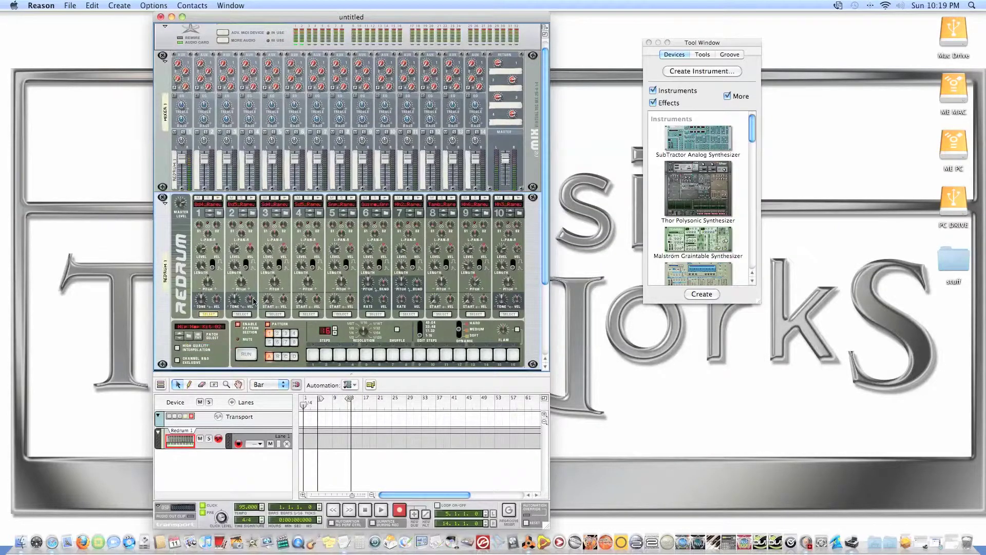
Enlarge the sequencer area and record the Redrum pattern at a lowered tempo, then stop and rewind.
scroll(545, 198, down, 5)
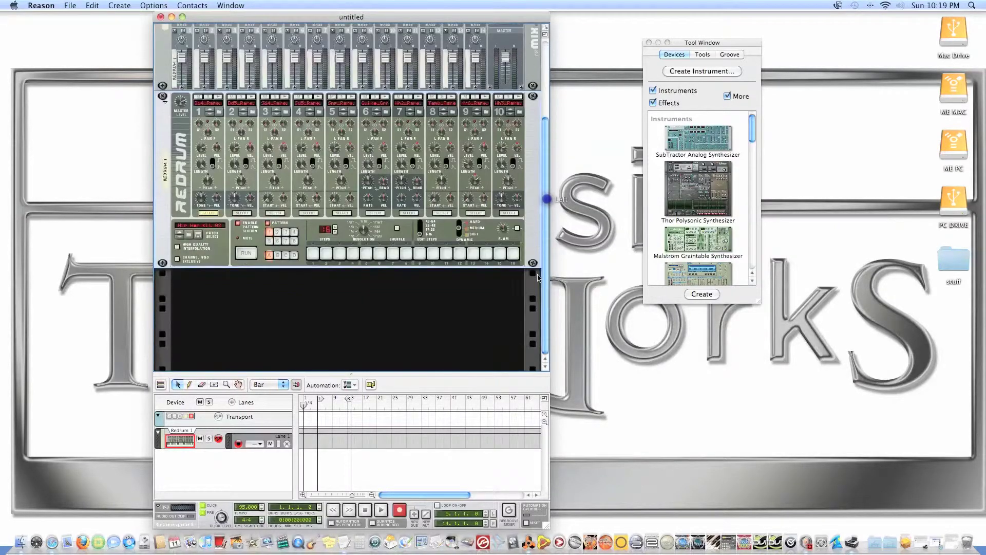
drag(447, 374, 439, 280)
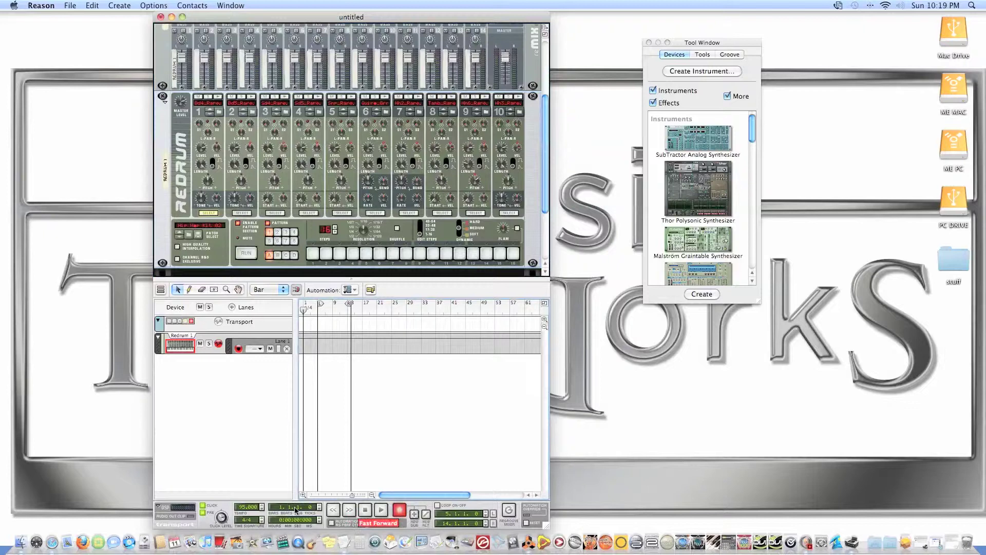
key(super+Return)
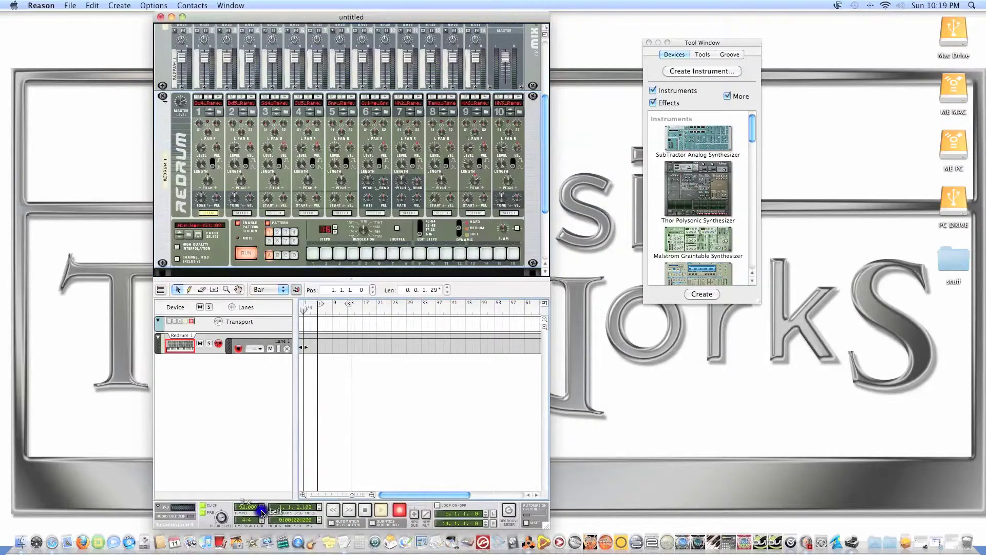
drag(261, 512, 263, 506)
click(365, 510)
click(365, 510)
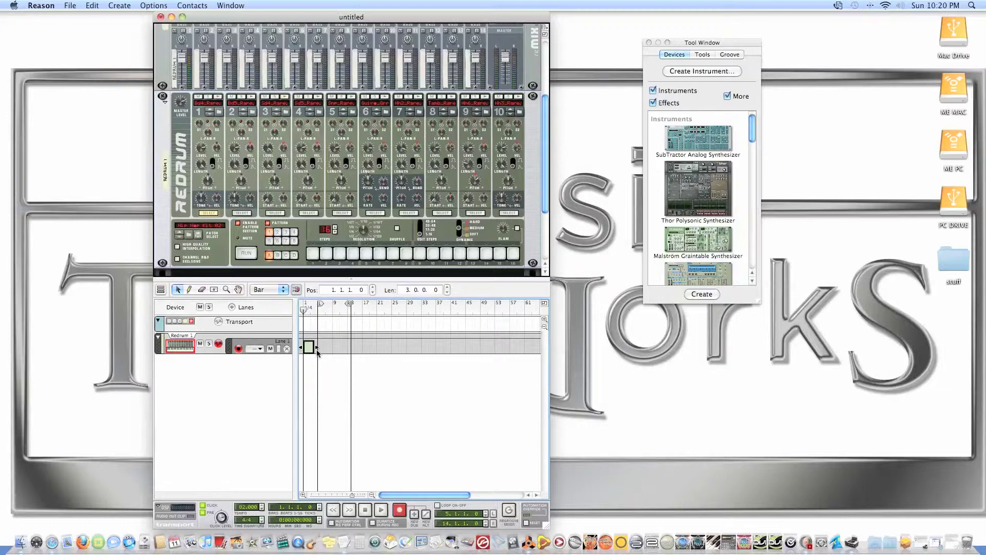
Delete the recorded Redrum clip, drag the left locator back to bar 1, and shift the song window left.
key(BackSpace)
key(super+z)
key(BackSpace)
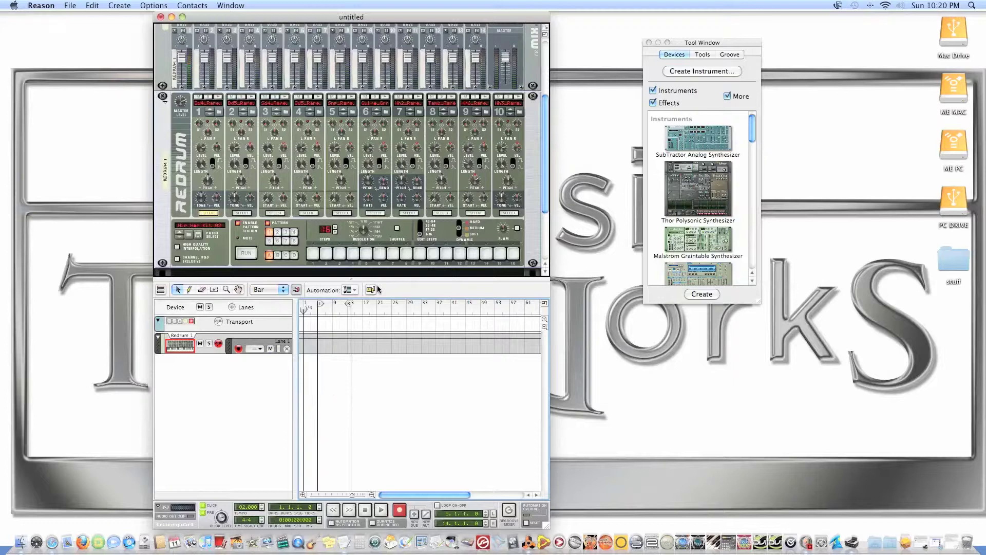
scroll(542, 203, down, 2)
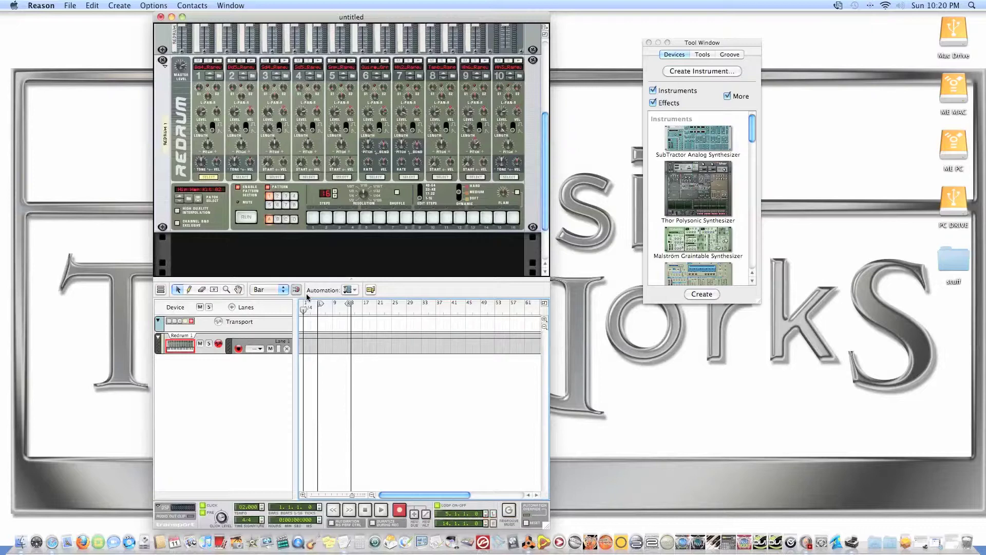
mouse_move(320, 303)
mouse_down()
mouse_move(290, 304)
mouse_move(339, 304)
mouse_move(317, 304)
mouse_up()
drag(358, 16, 307, 15)
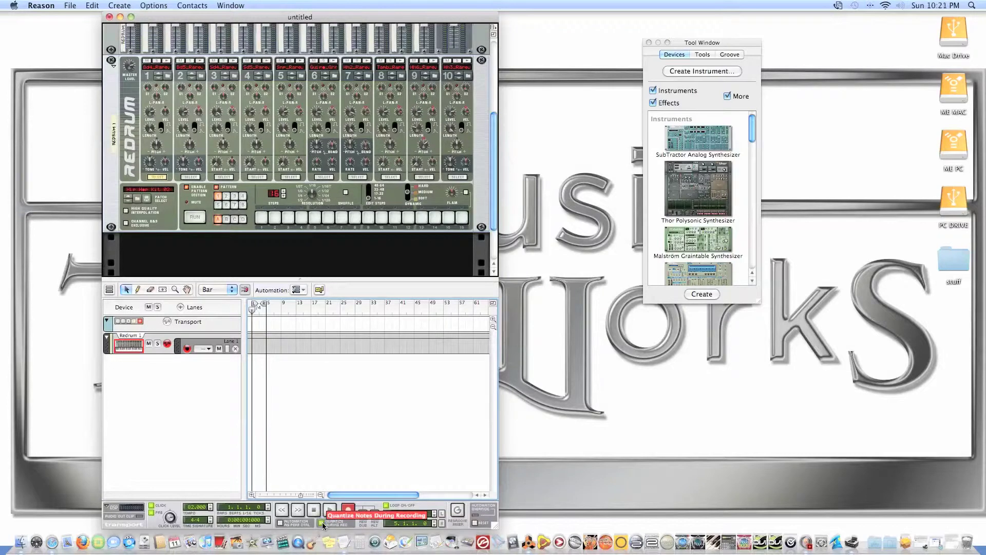
Close the Tool Window and reopen it from the Window menu.
drag(703, 45, 659, 44)
click(605, 41)
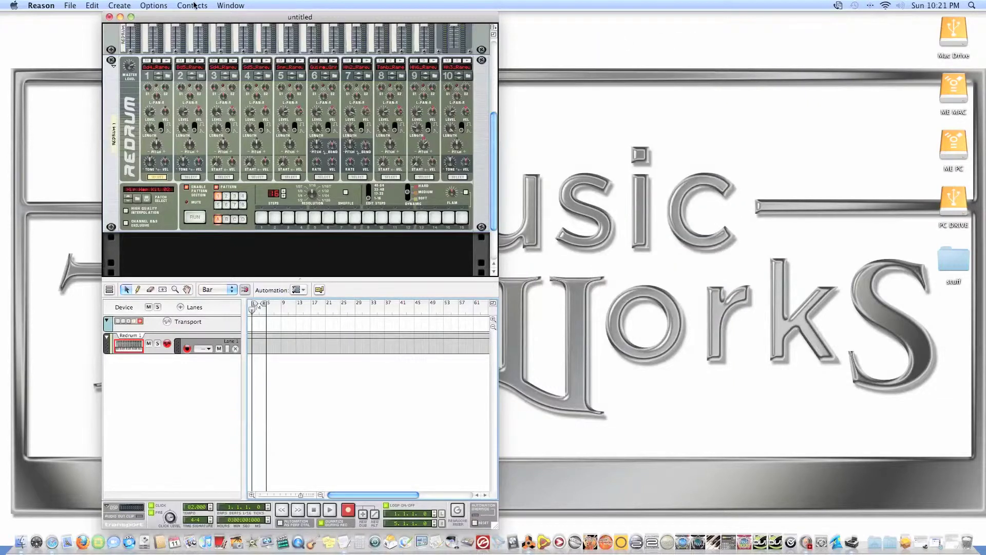
click(230, 5)
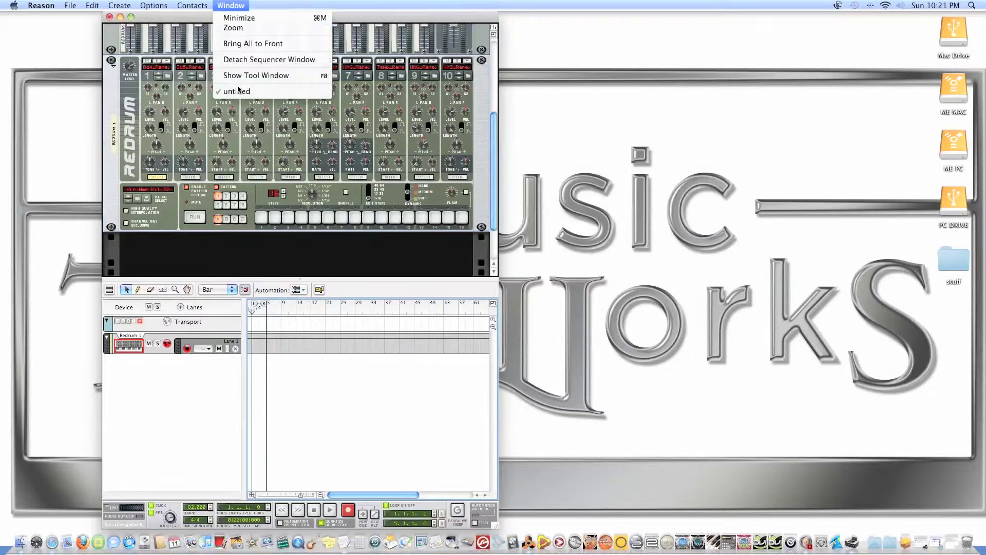
click(290, 76)
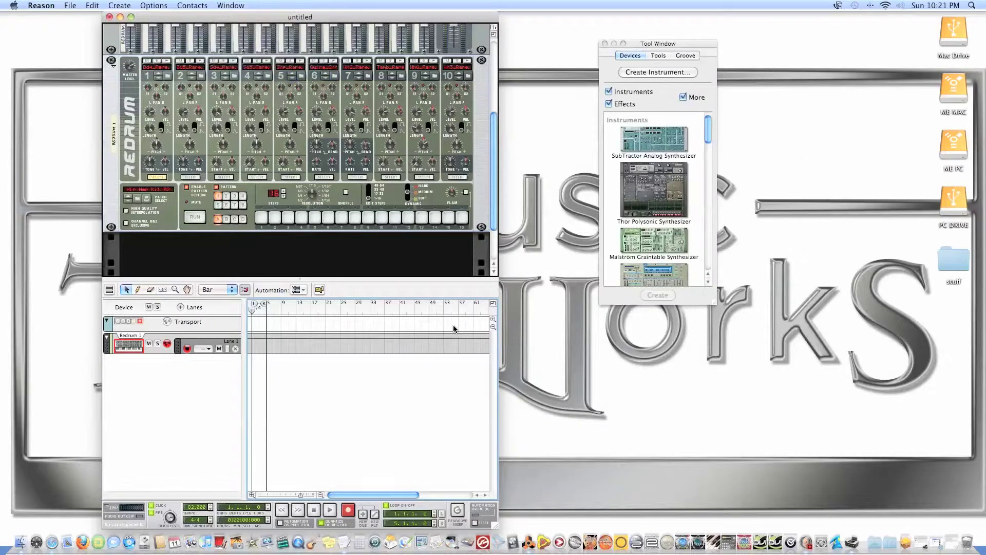
Review the Tools and Groove tabs, keep Quantize Amount at 100%, and close the Tool Window.
click(658, 55)
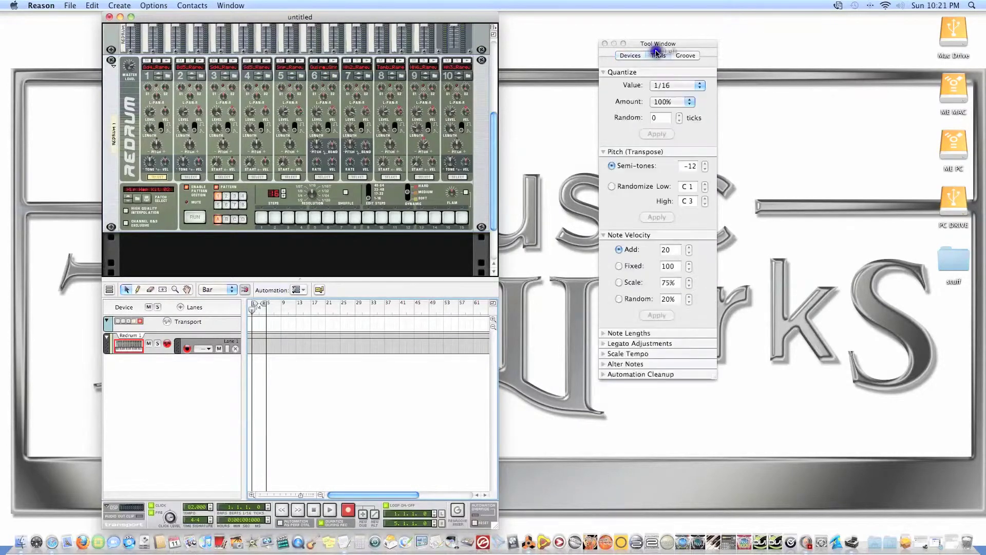
click(685, 55)
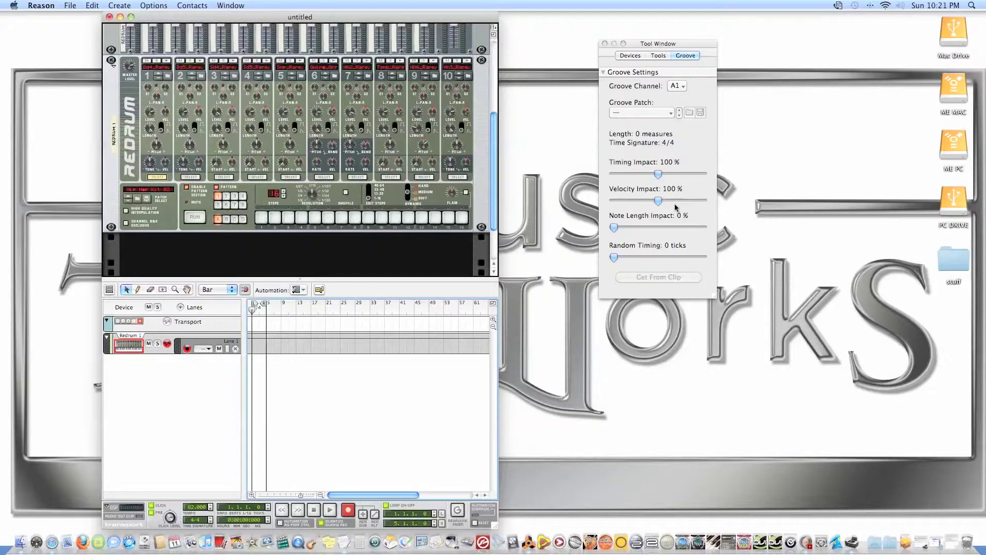
click(658, 56)
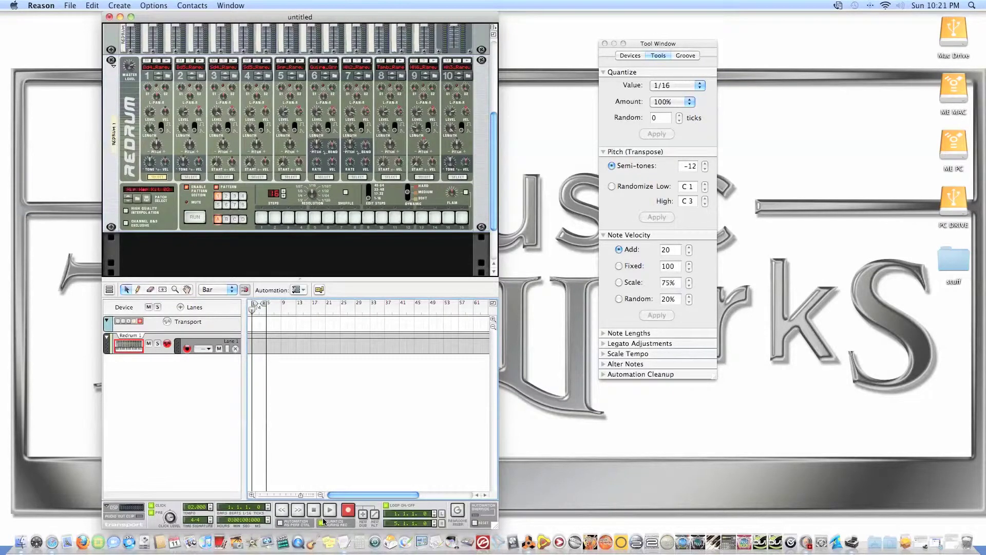
click(668, 102)
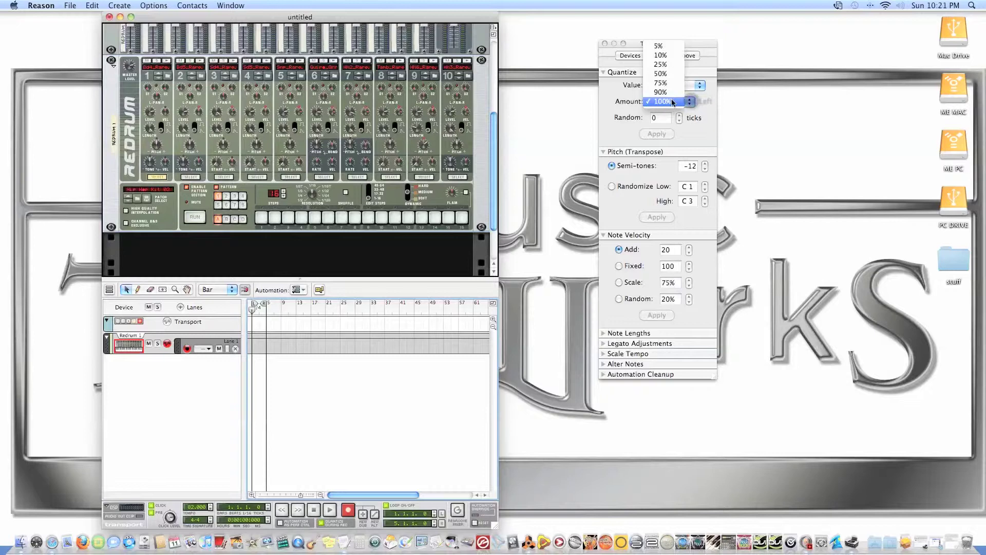
click(681, 102)
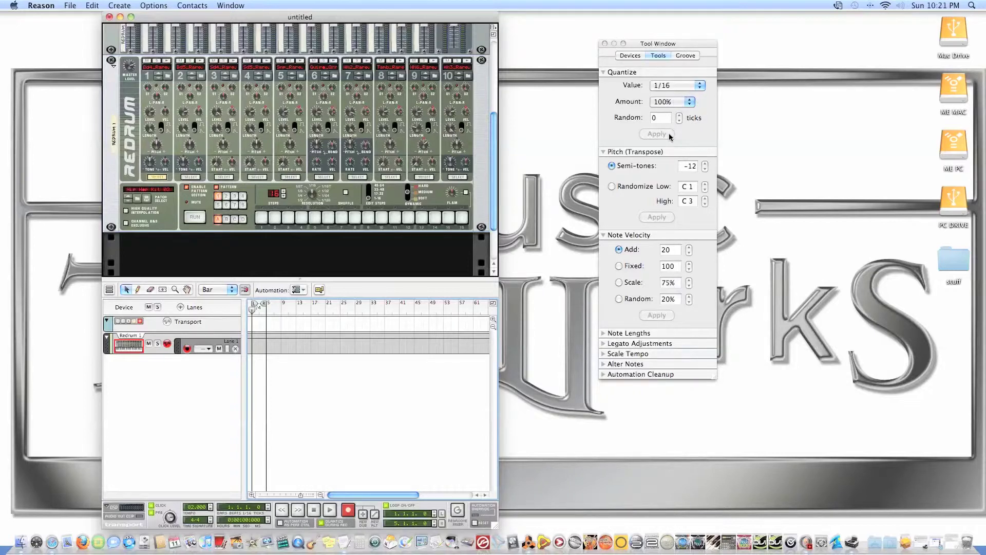
drag(651, 43, 631, 35)
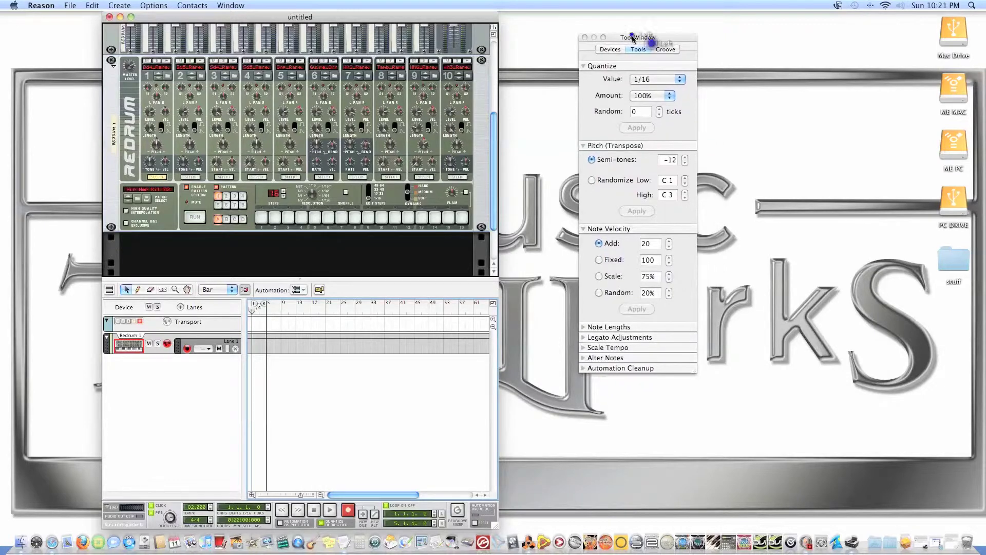
click(585, 35)
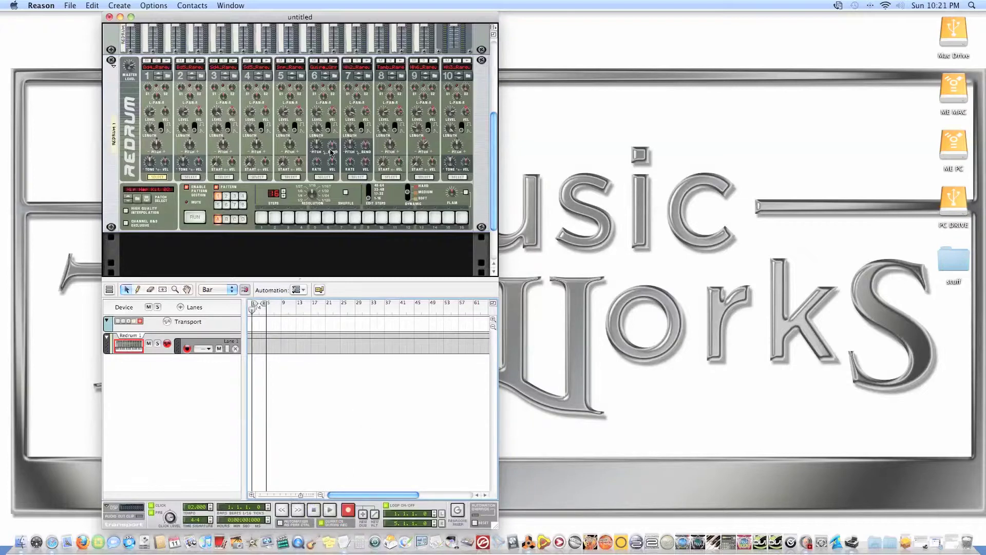
Drag the untitled song window to the right, toward the screen's centre.
drag(282, 15, 364, 7)
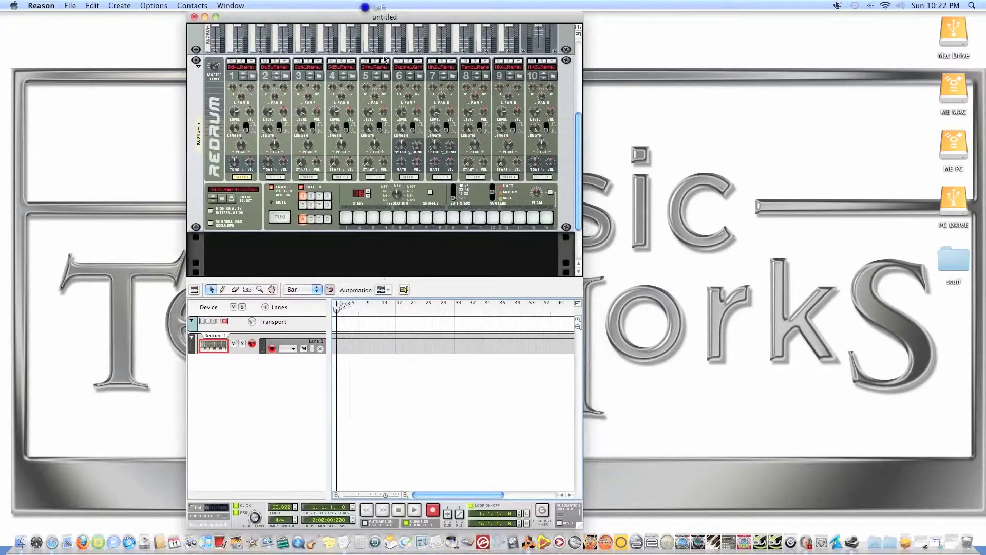
Record a Redrum take with the metronome switched off, then stop and rewind to 1.1.1.0.
click(433, 511)
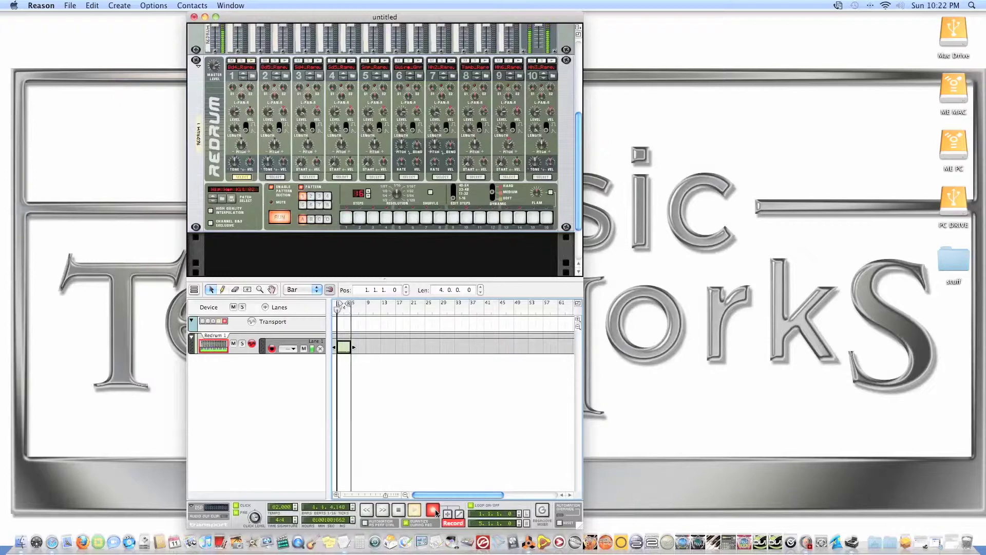
click(235, 506)
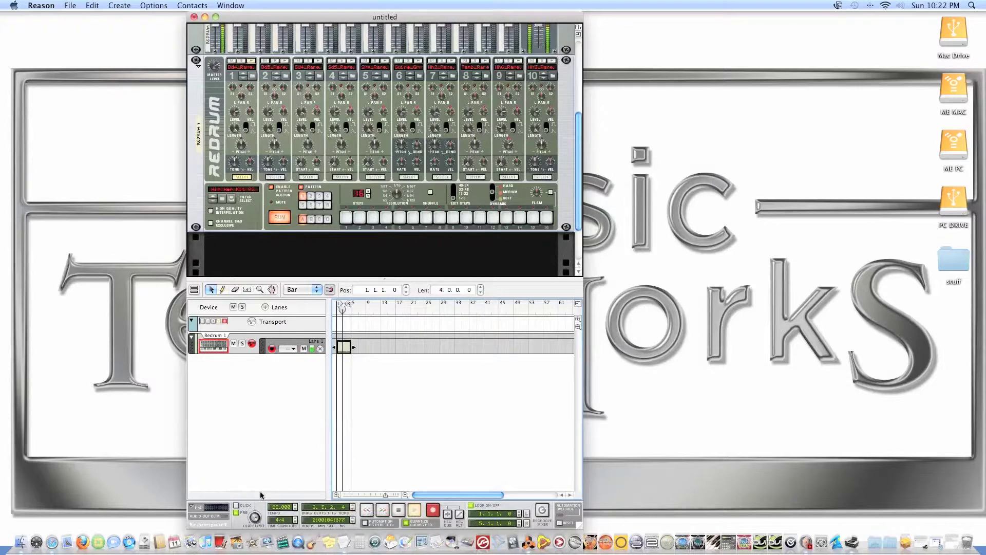
key(space)
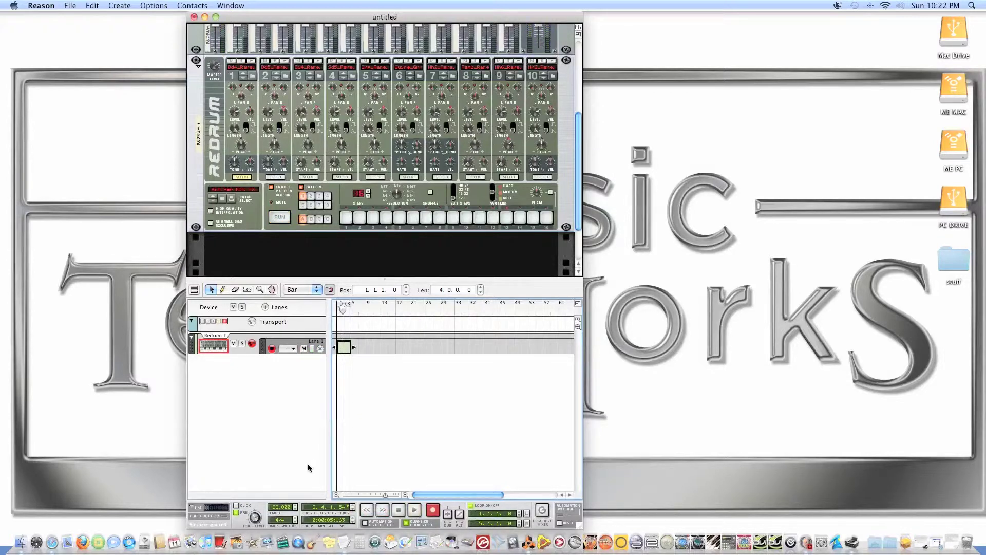
click(398, 510)
Add a second Redrum note lane and name the two lanes 'kick' and 'snare'.
click(265, 307)
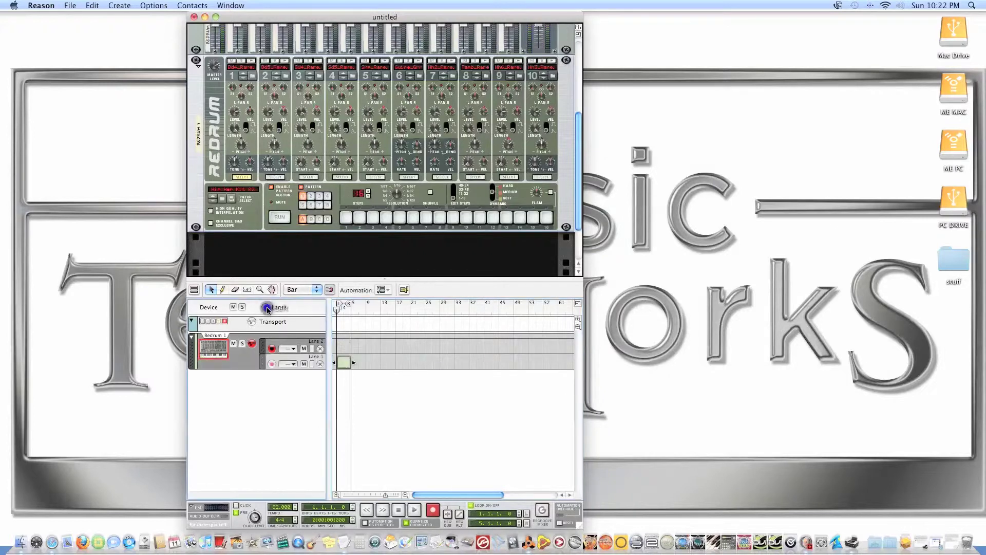
double_click(311, 357)
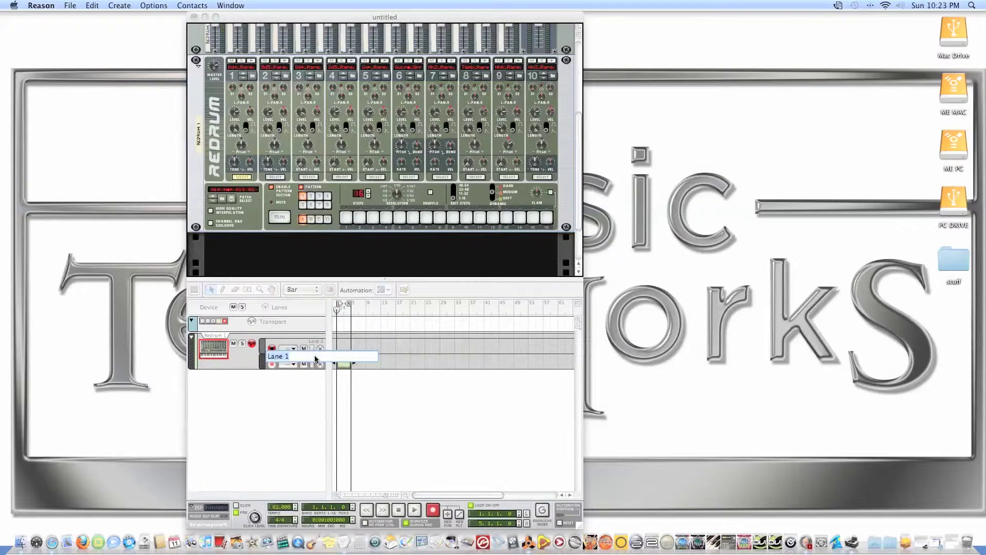
text(kick)
key(Return)
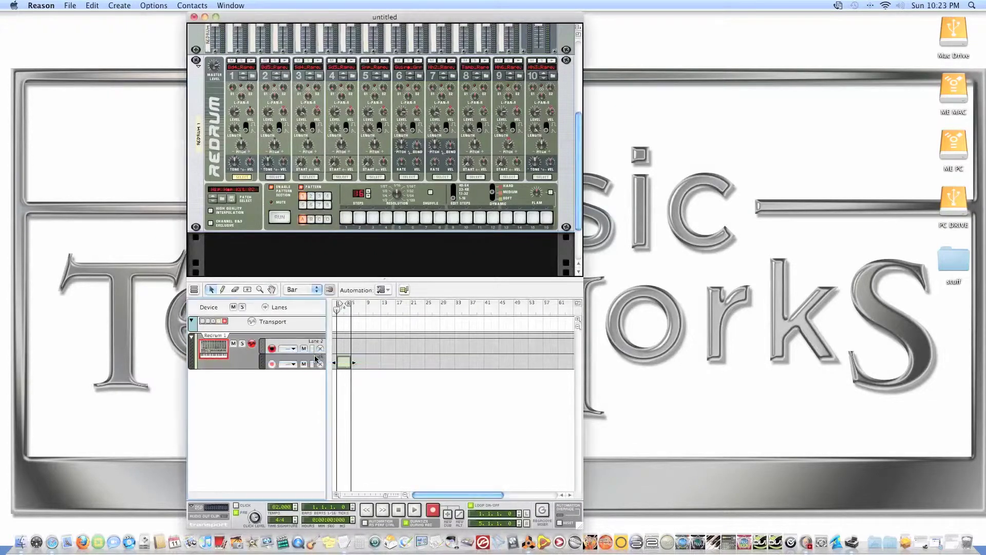
double_click(315, 341)
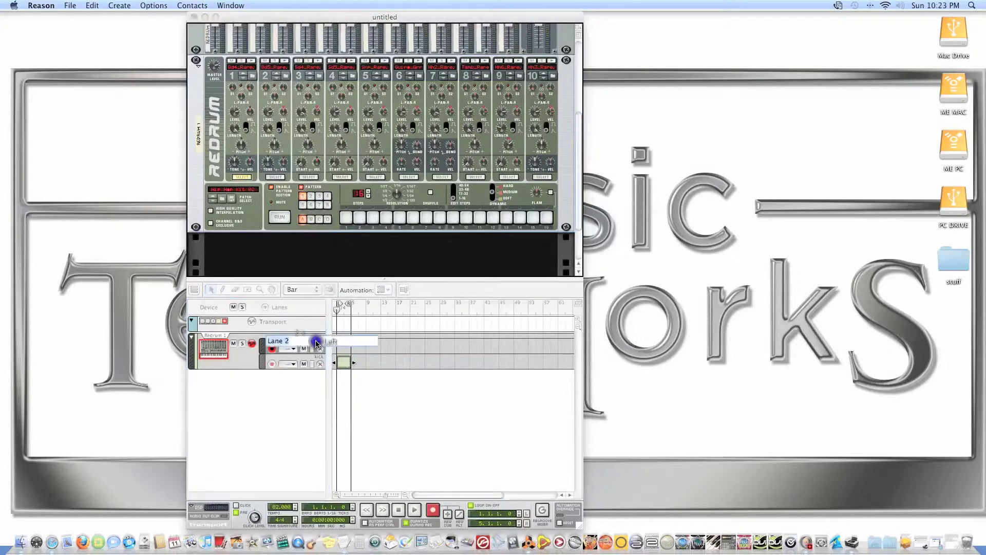
text(snare)
key(Return)
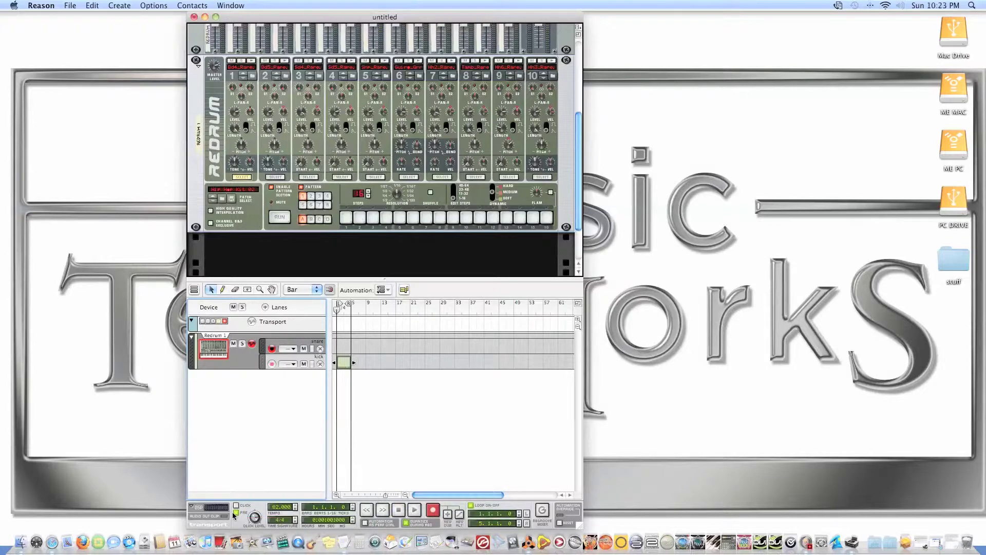
Set the click level to 72, record a snare clip on the snare lane, and add Lane 3.
drag(254, 517, 255, 521)
click(432, 510)
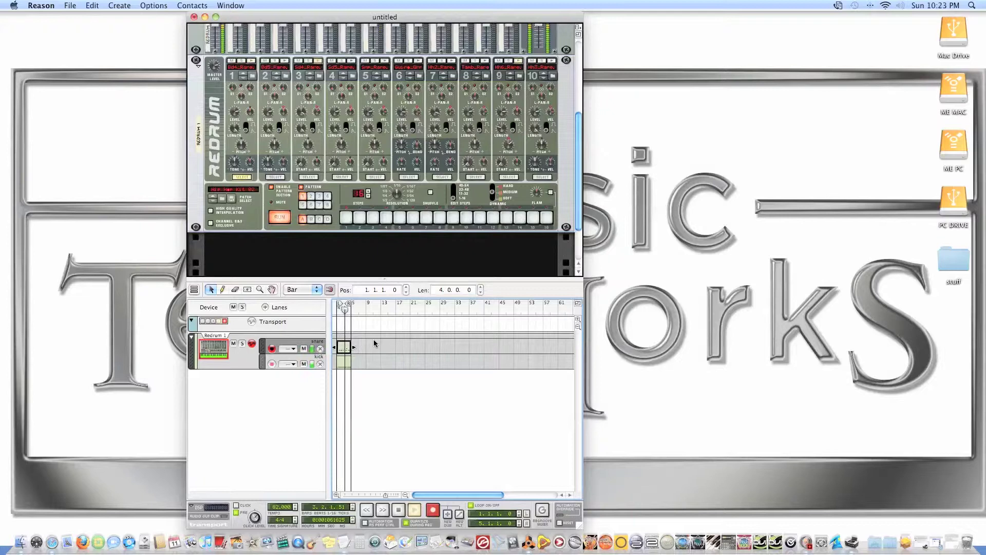
click(264, 307)
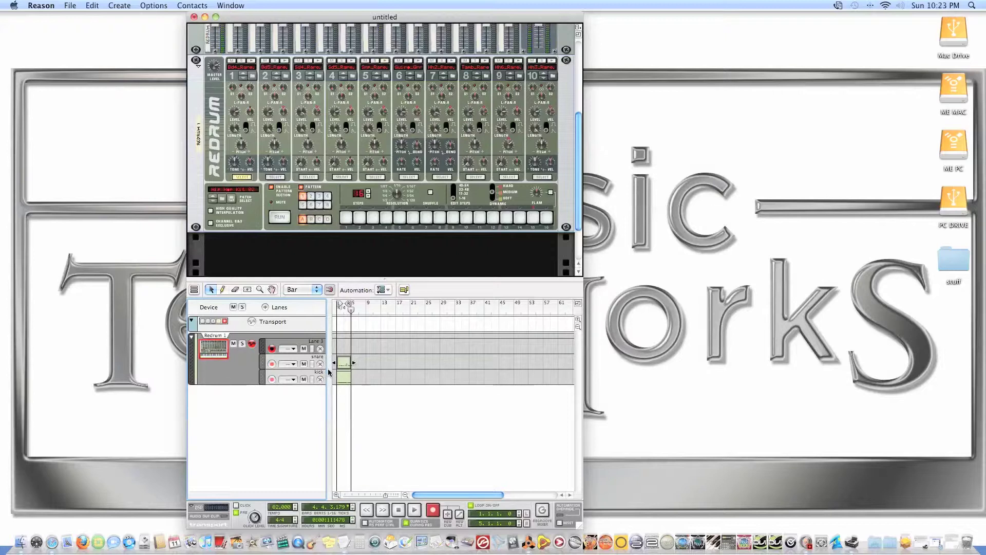
double_click(348, 364)
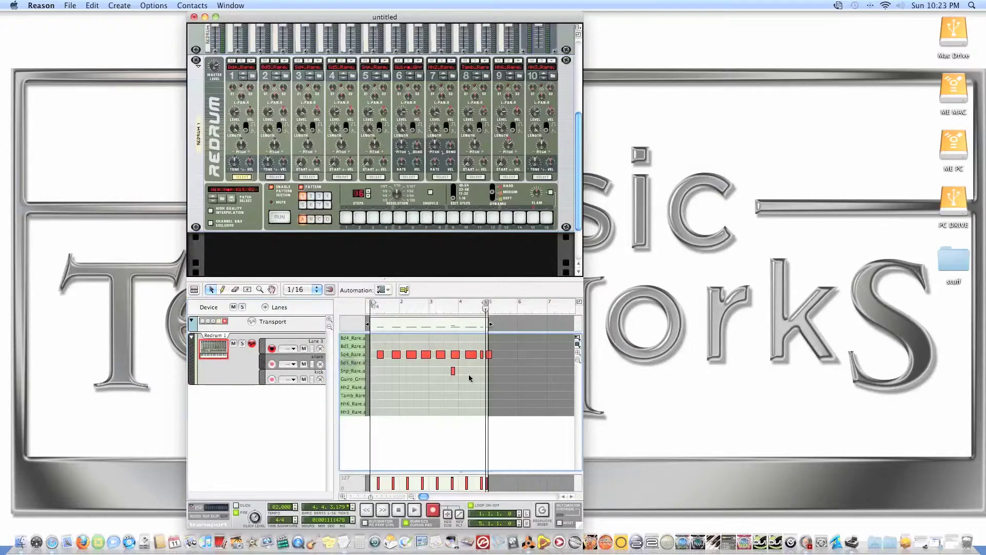
click(450, 371)
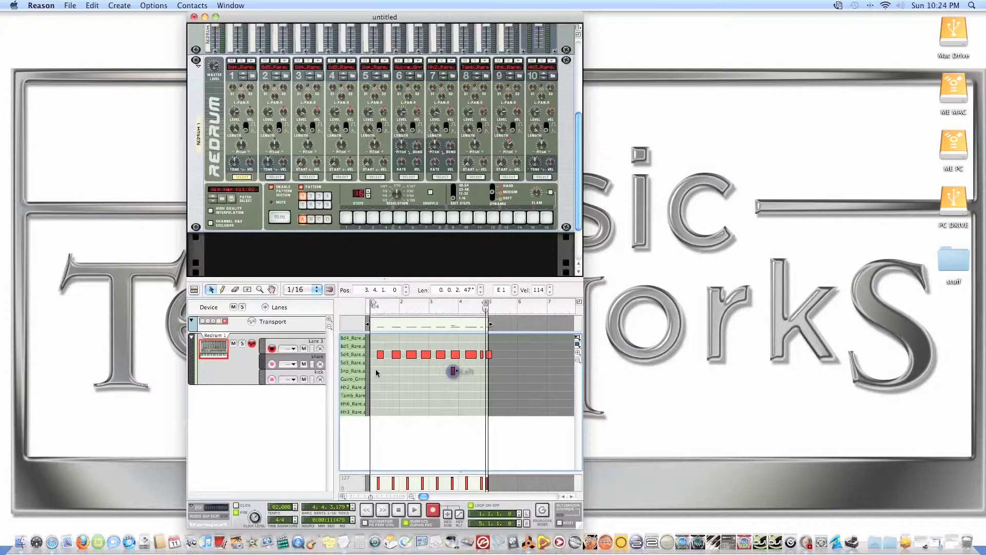
click(355, 369)
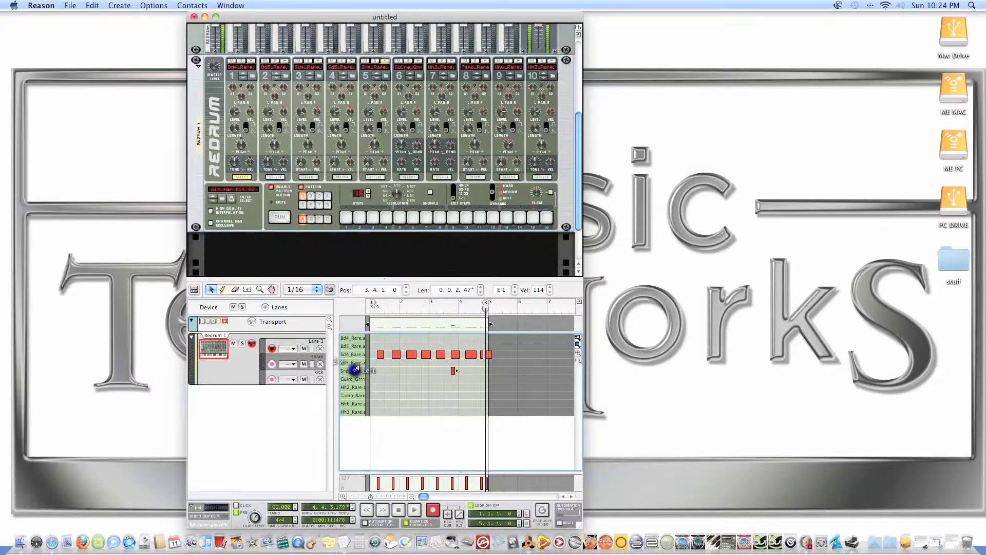
click(462, 368)
click(423, 372)
key(Delete)
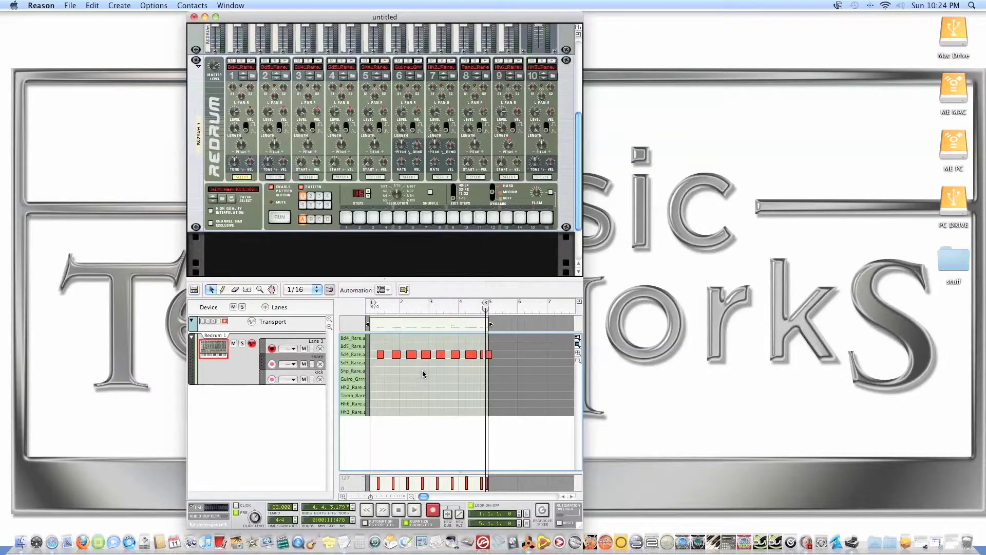
click(194, 290)
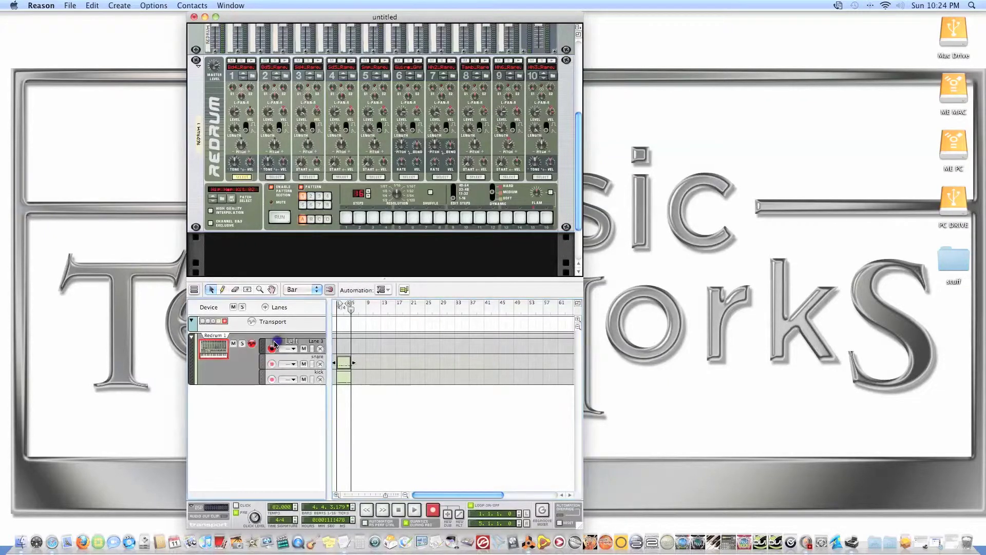
Rename the third Redrum note lane to 'hh'.
double_click(315, 341)
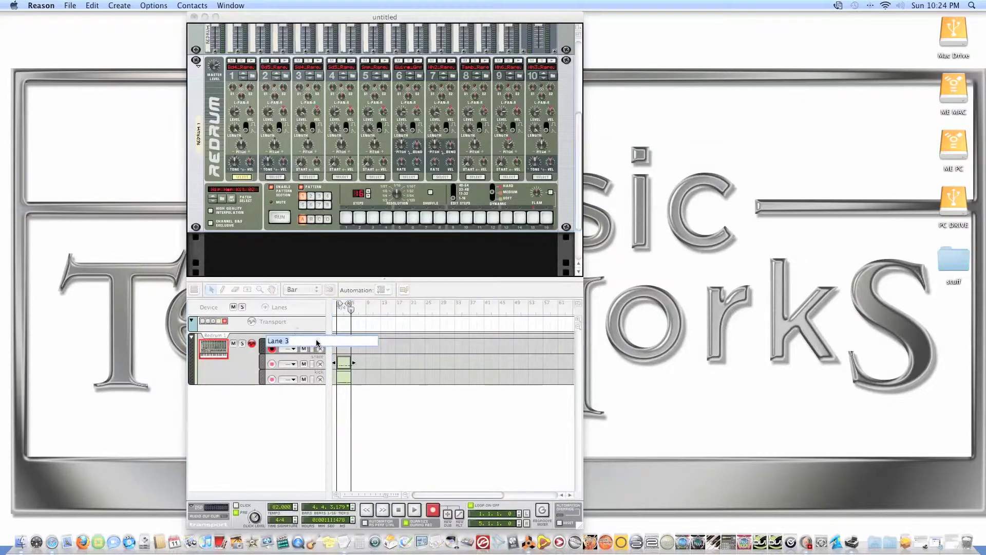
text(hat)
key(Return)
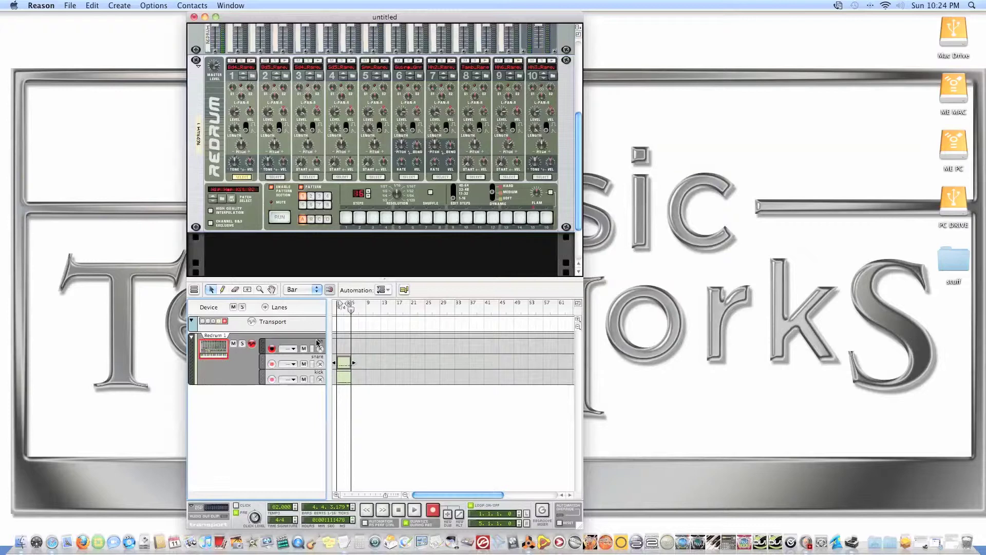
Delete a false-start hi-hat take, rewind to the song start, and record the hi-hat part again.
click(433, 511)
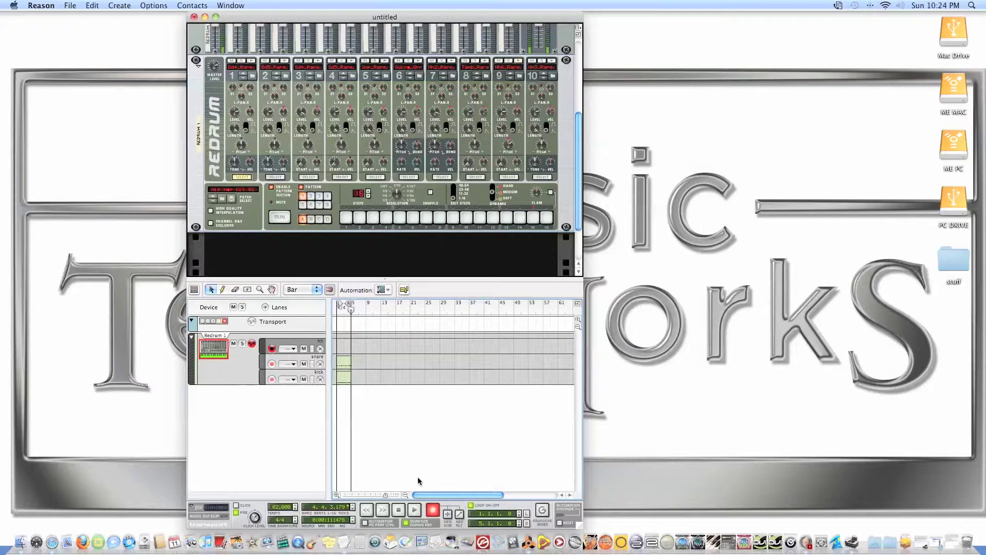
key(space)
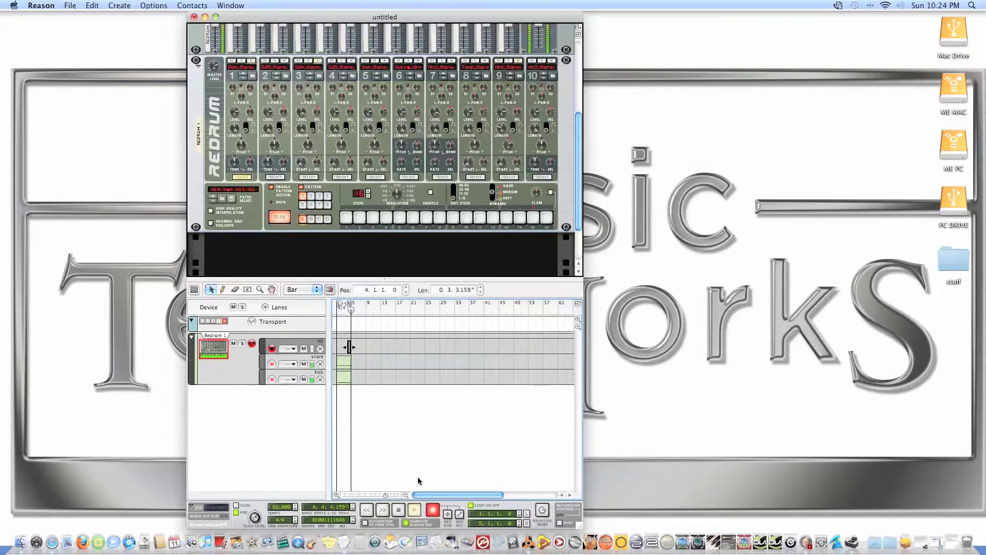
key(space)
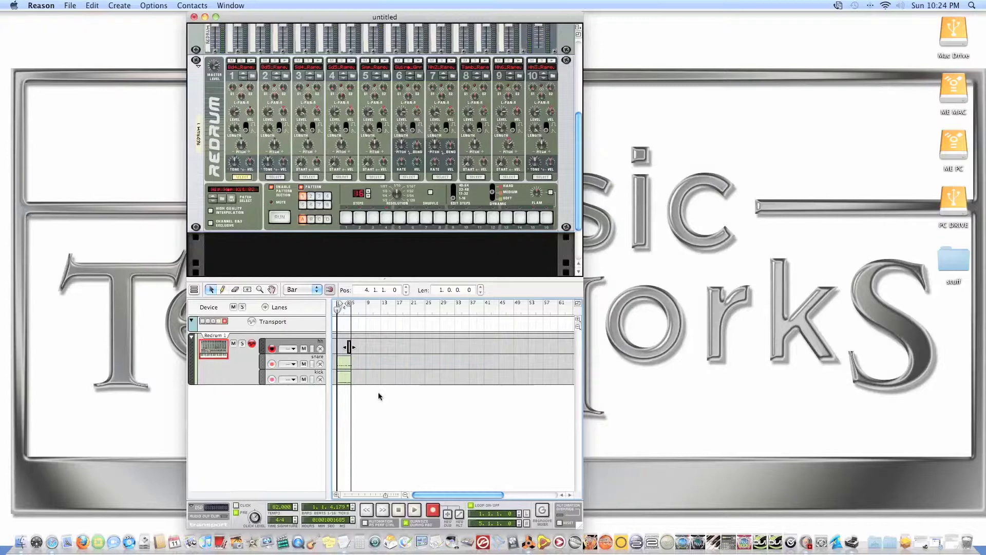
key(Delete)
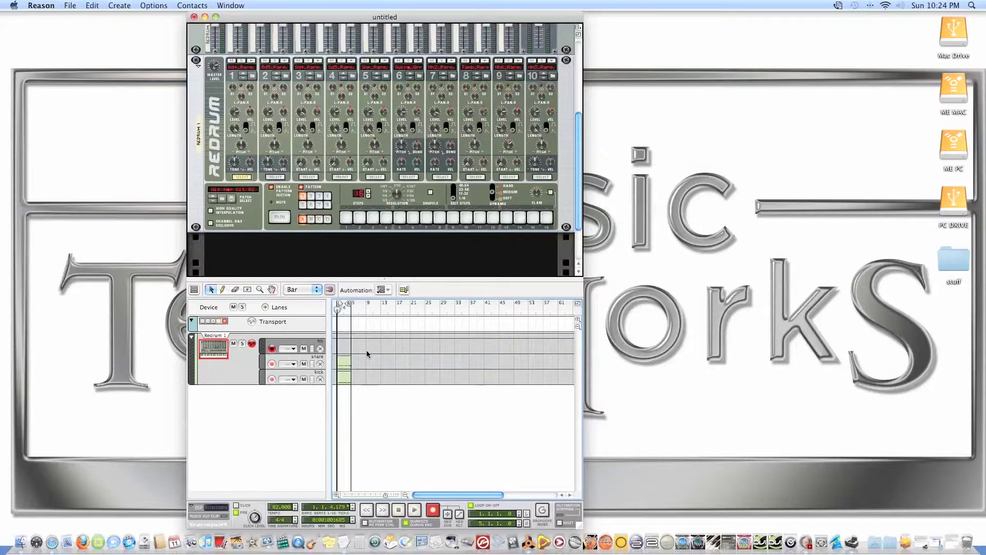
click(399, 510)
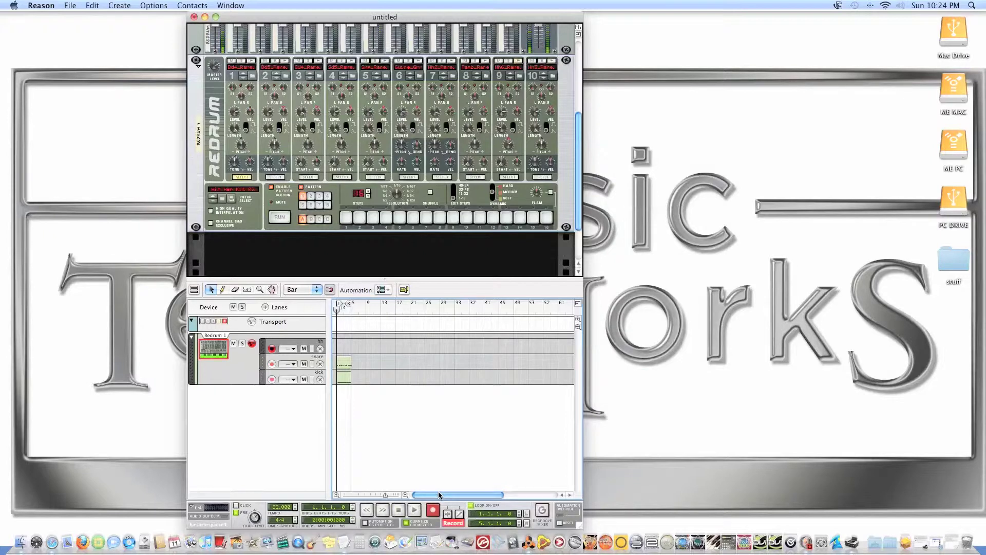
click(433, 509)
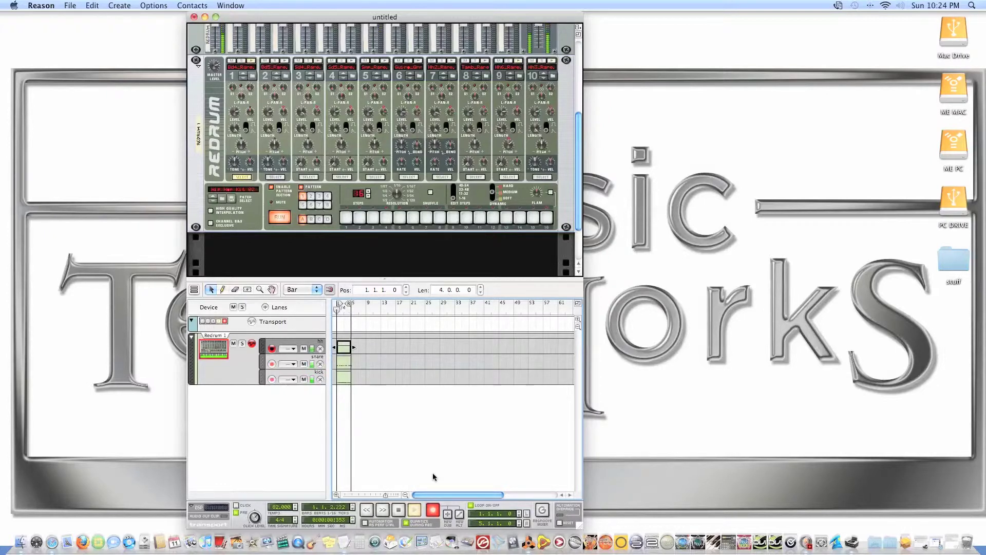
Stop recording, open the hi-hat clip's notes in the editor, select the last note, and stop playback.
click(431, 511)
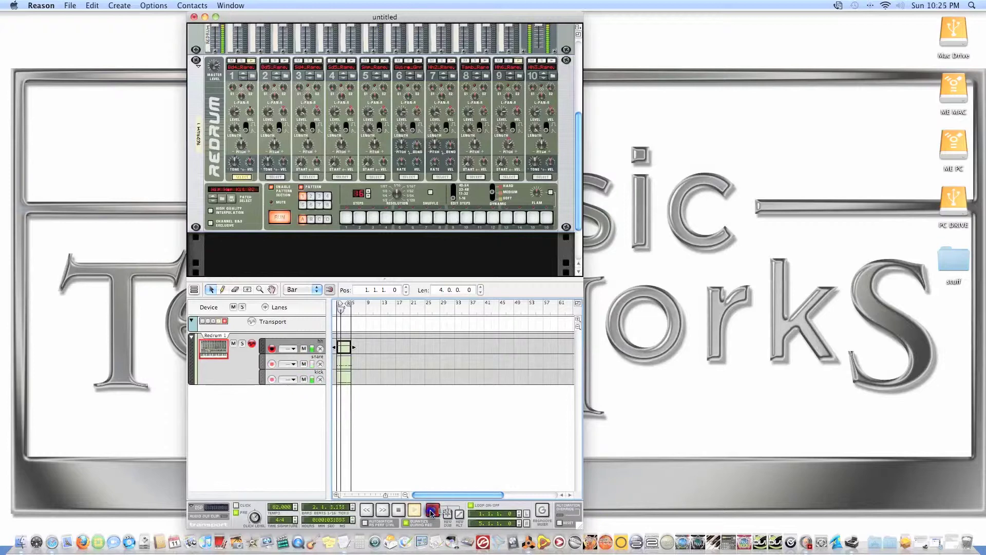
double_click(341, 350)
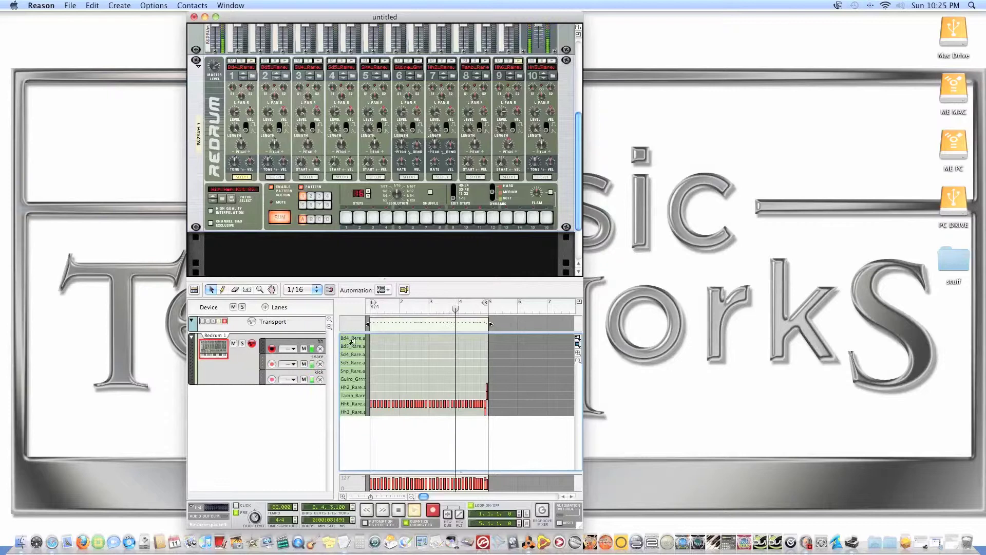
click(193, 290)
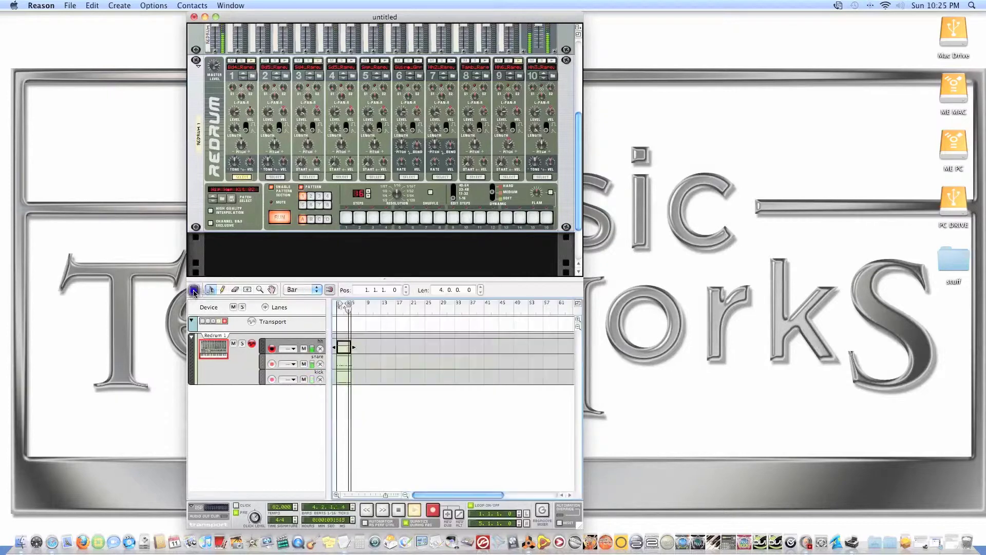
double_click(345, 347)
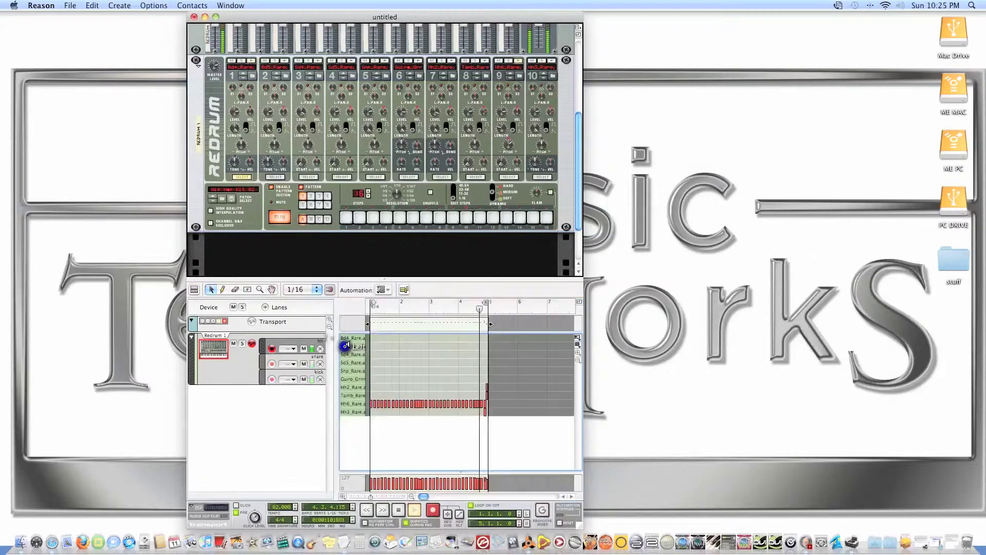
click(286, 342)
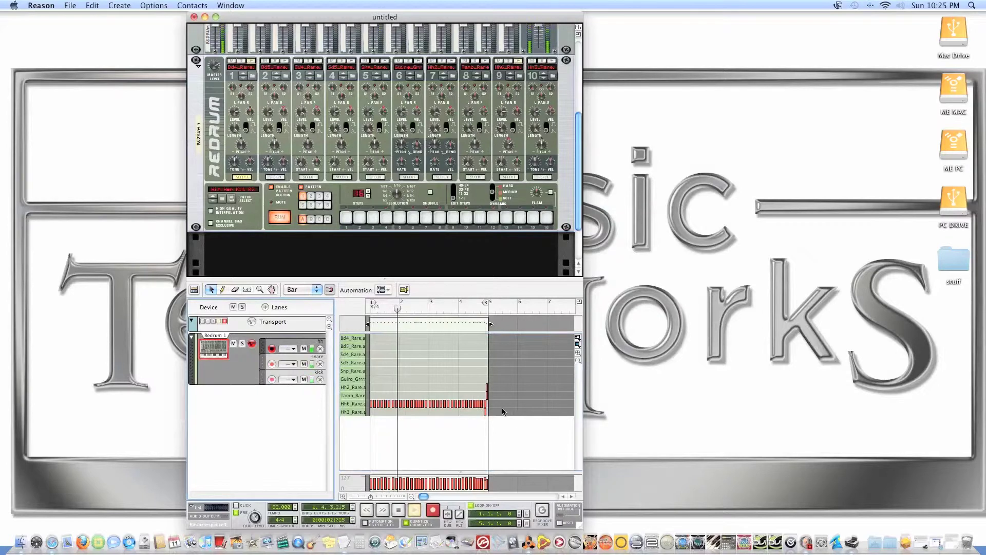
mouse_move(497, 397)
mouse_down()
mouse_move(487, 386)
mouse_move(478, 398)
mouse_up()
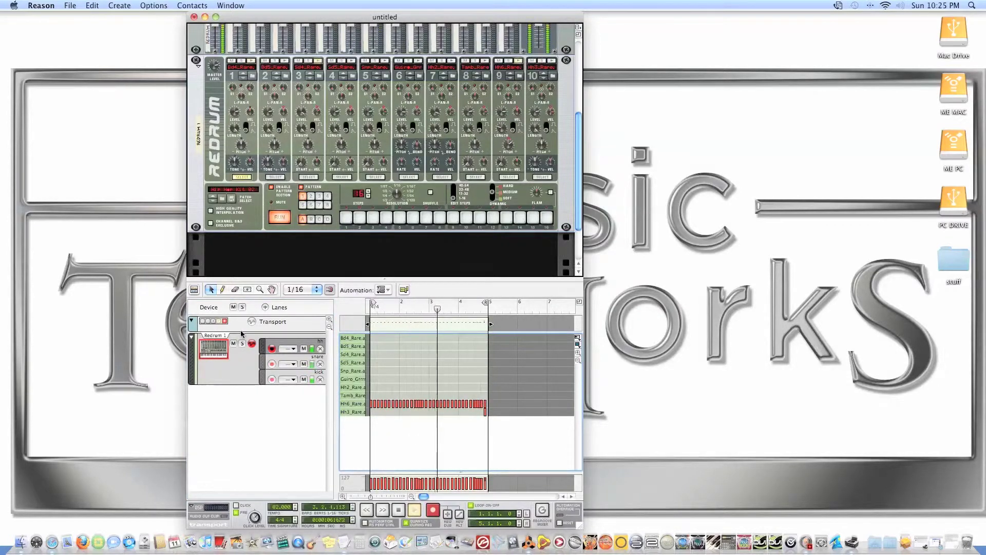
key(space)
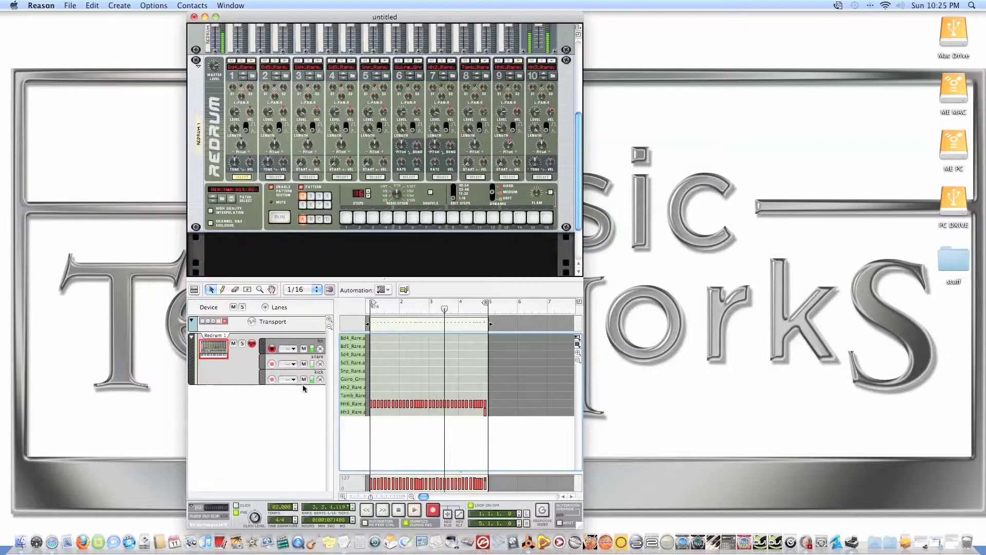
Add a fourth note lane to the Redrum track and start recording a new part from bar 1.
click(195, 289)
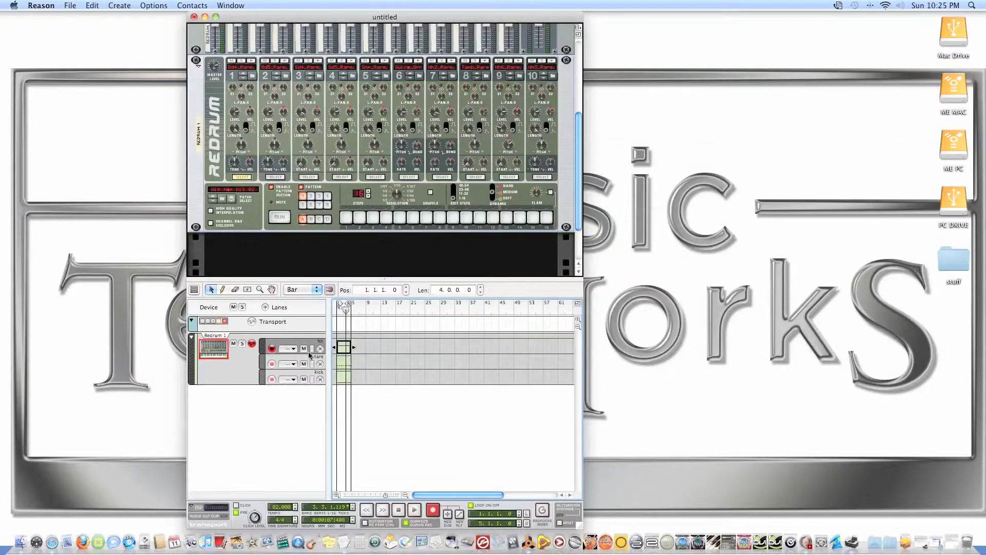
click(277, 307)
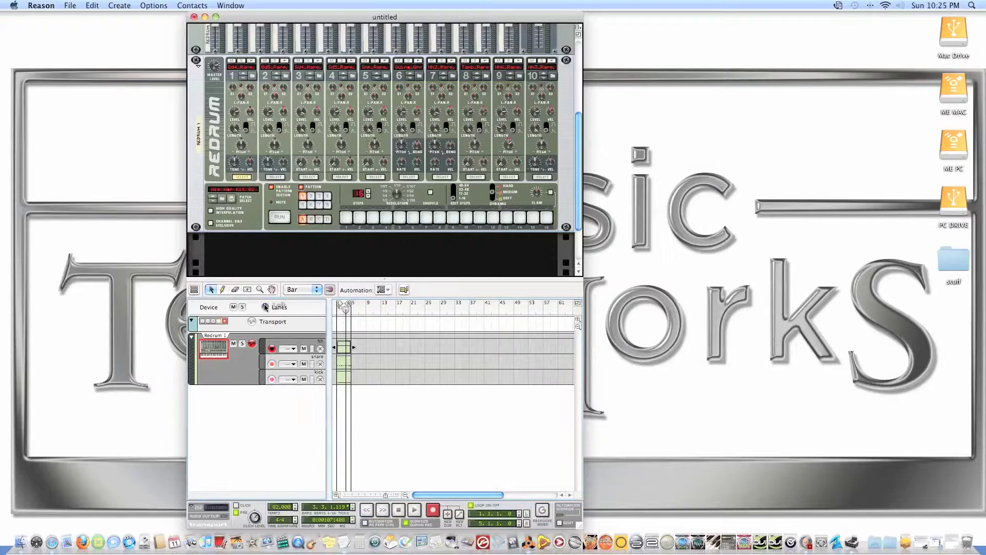
click(396, 510)
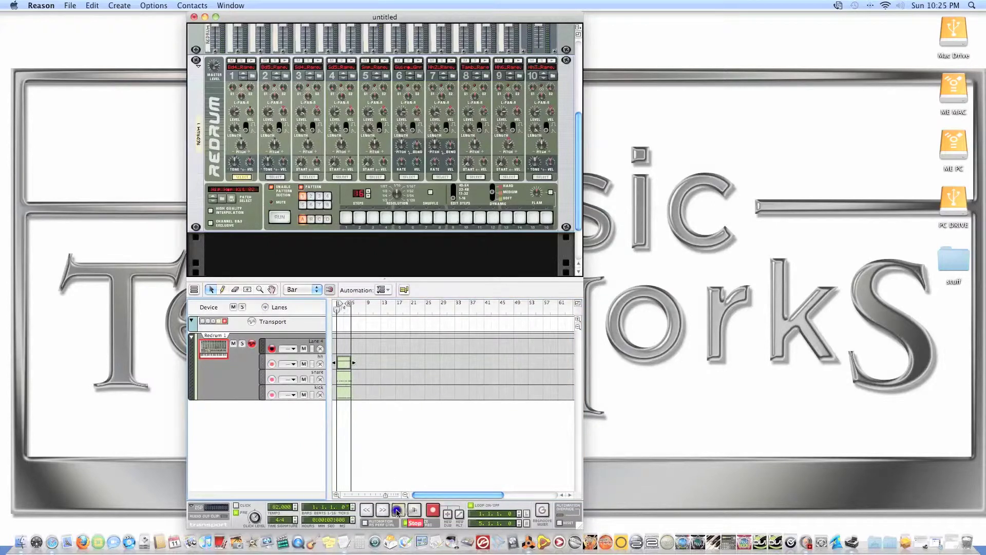
click(433, 510)
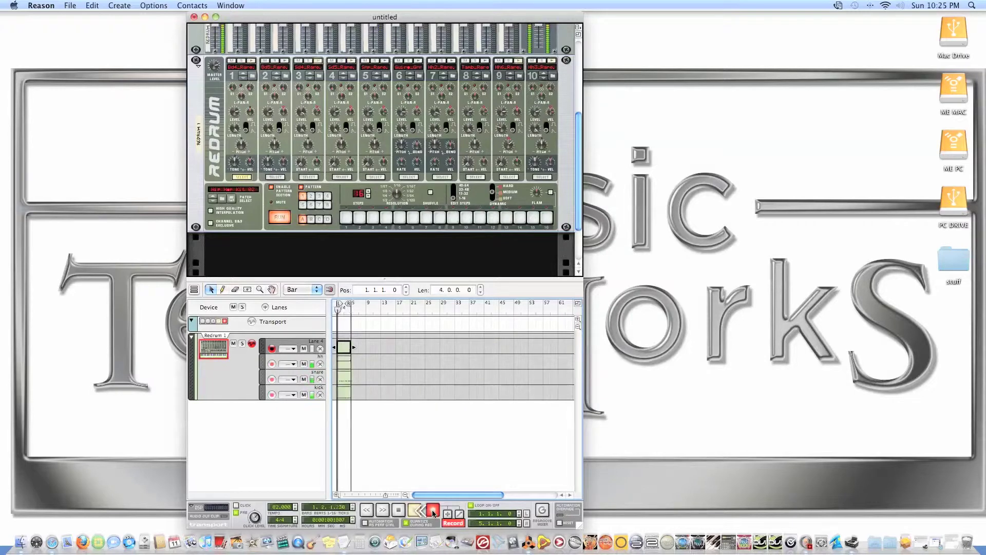
Stop recording and playback, and rewind the song to 1.1.1.0.
click(433, 510)
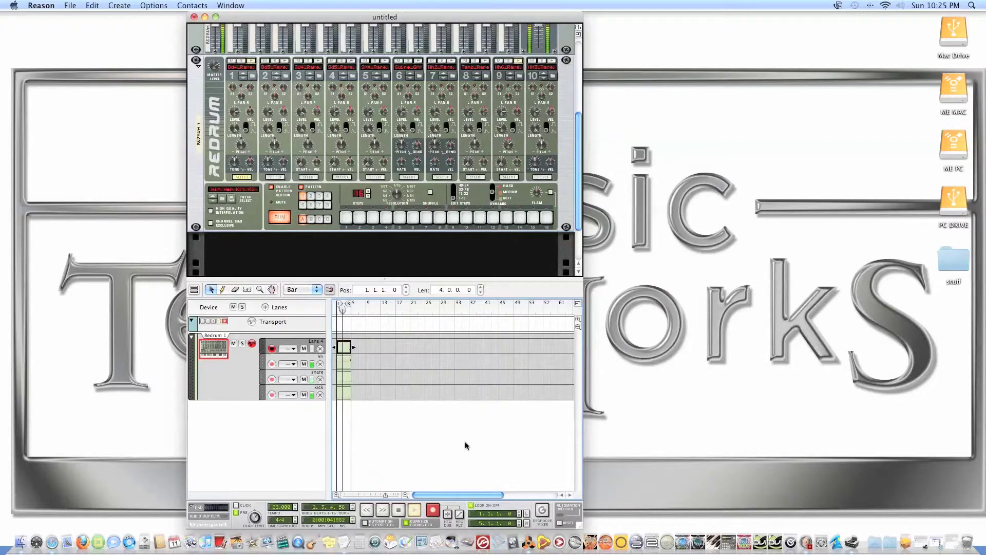
click(406, 503)
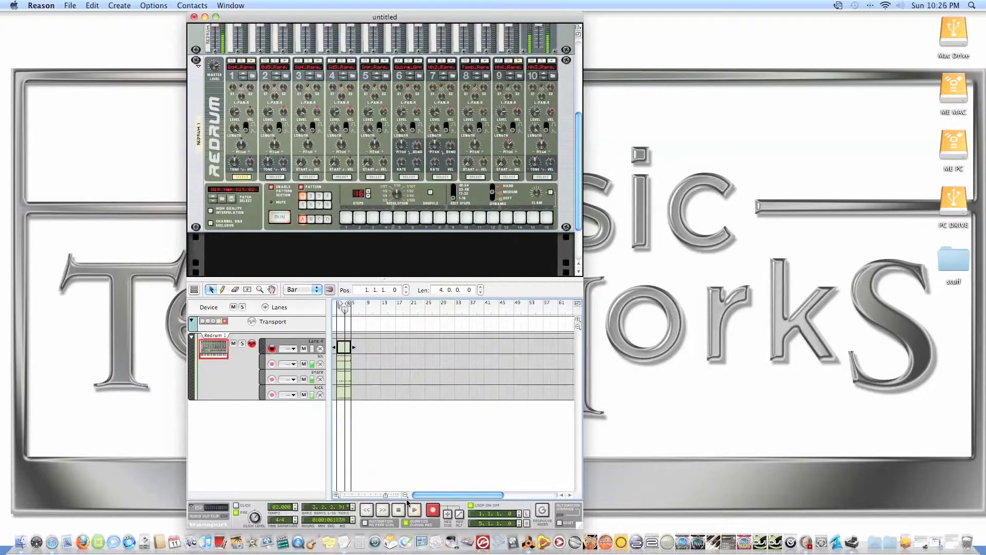
click(399, 510)
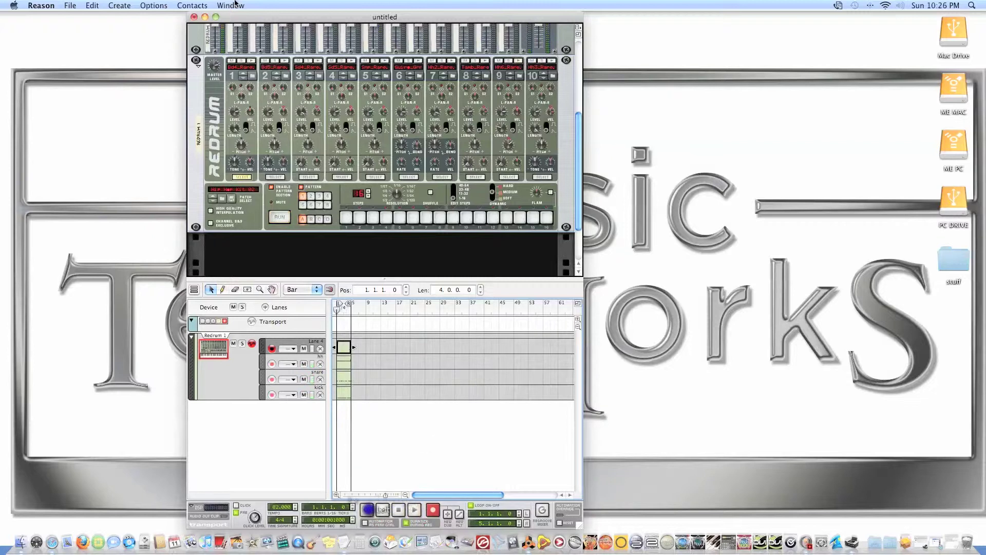
Save the song as 'Reason vid3' on Mac Drive.
click(70, 6)
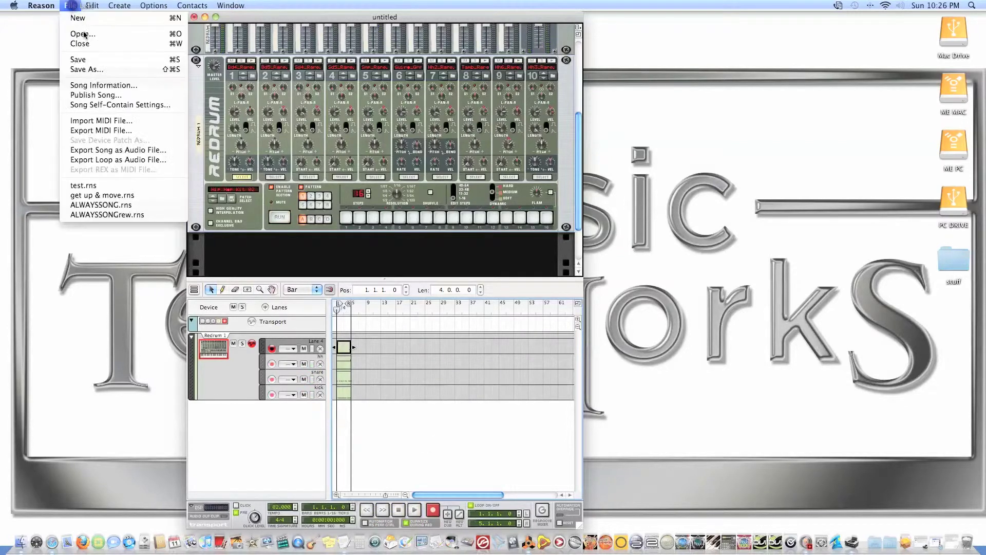
click(83, 60)
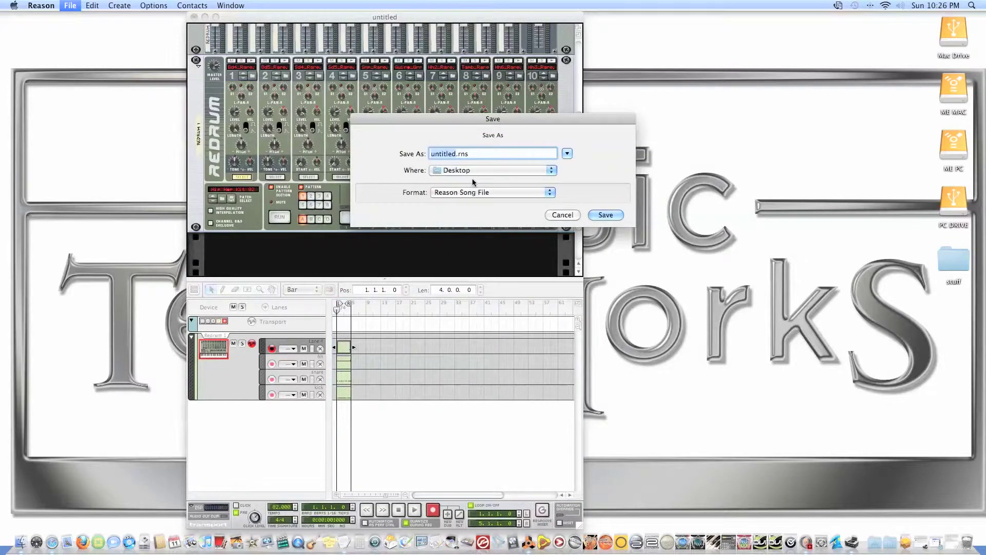
text(Reason vid3)
click(526, 170)
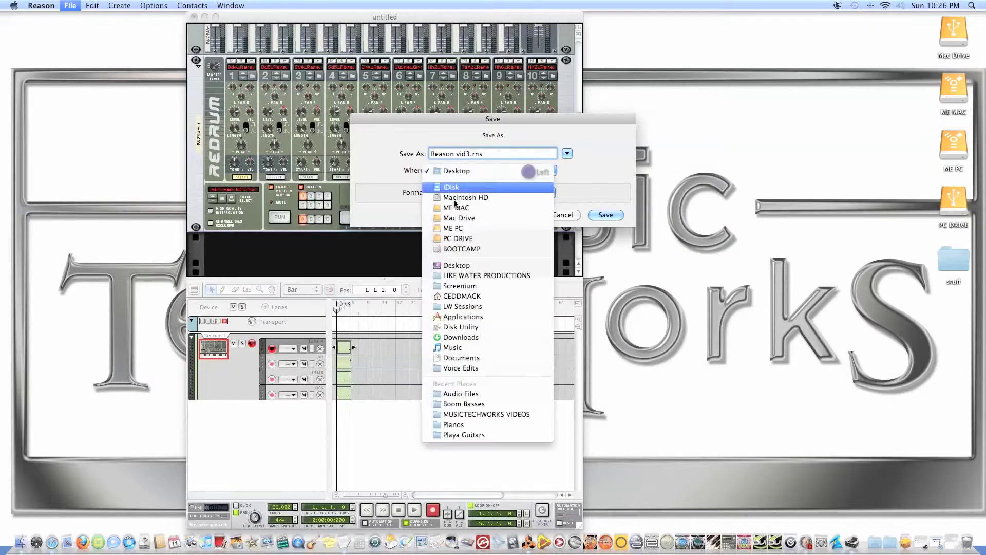
click(463, 219)
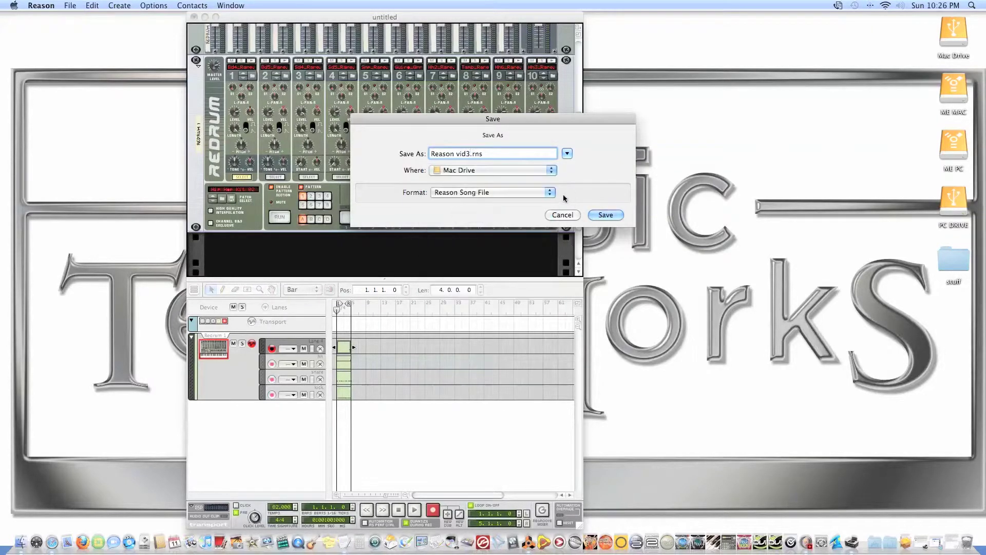
click(619, 220)
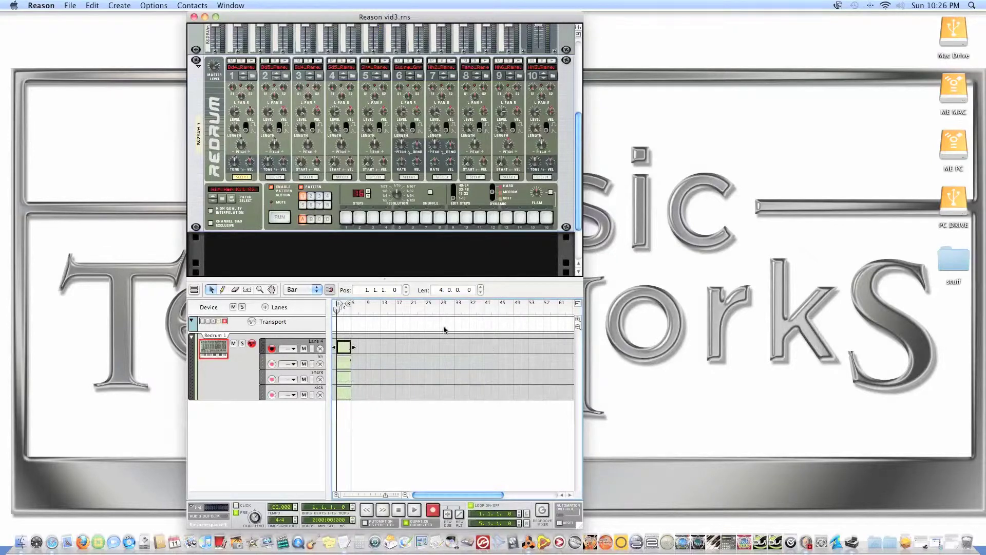
Select all four drum lane clips and copy them later, undoing the misplaced copy.
drag(379, 340, 334, 402)
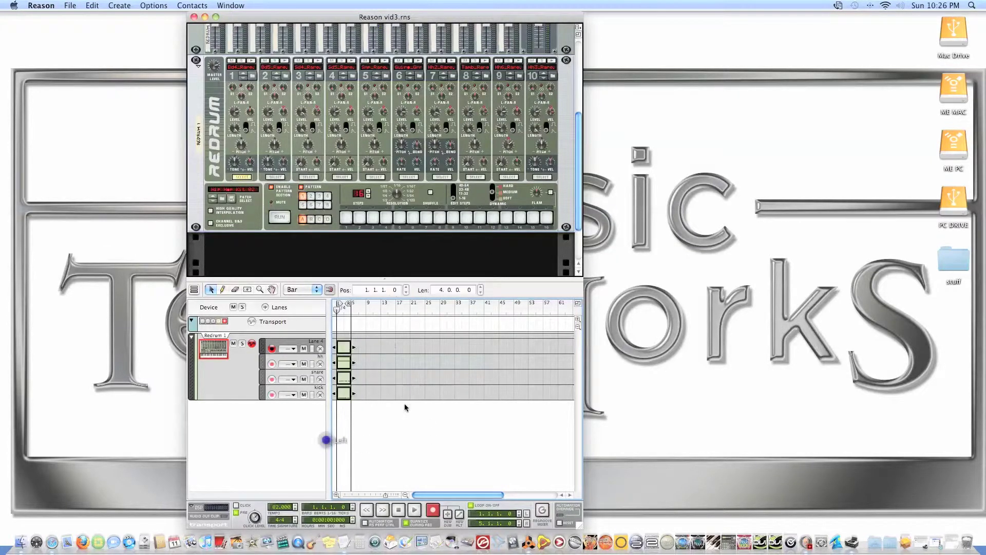
scroll(373, 360, right, 10)
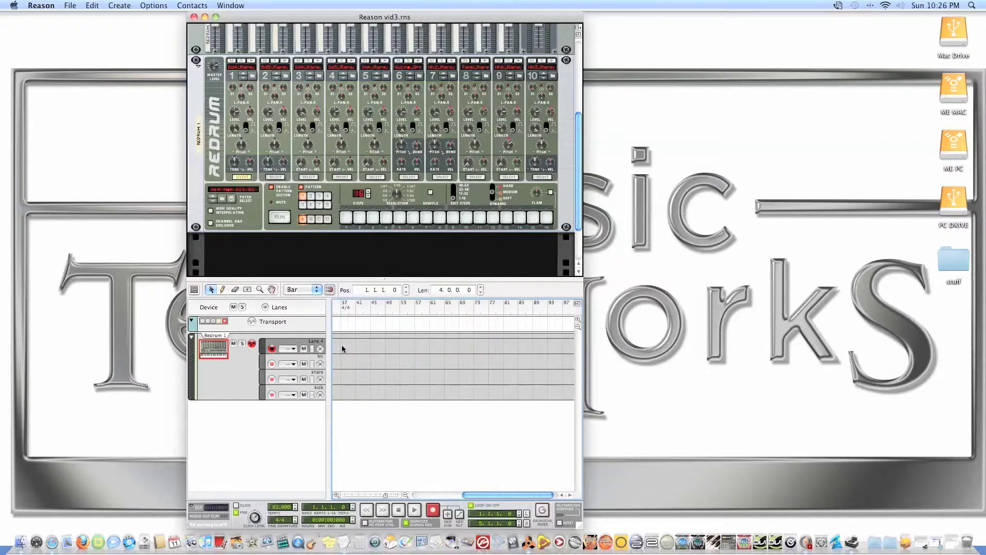
drag(496, 495, 363, 492)
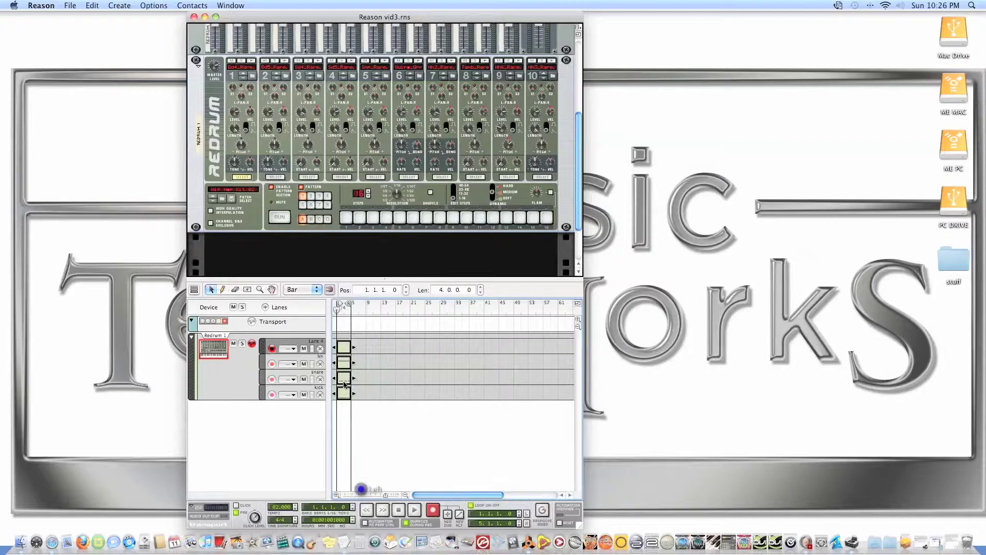
drag(344, 350, 360, 348)
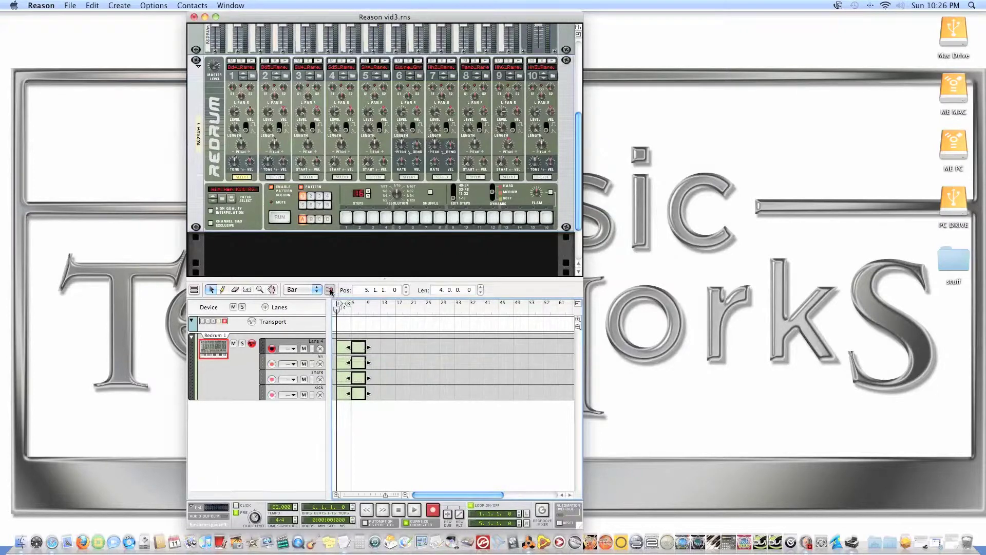
key(super+z)
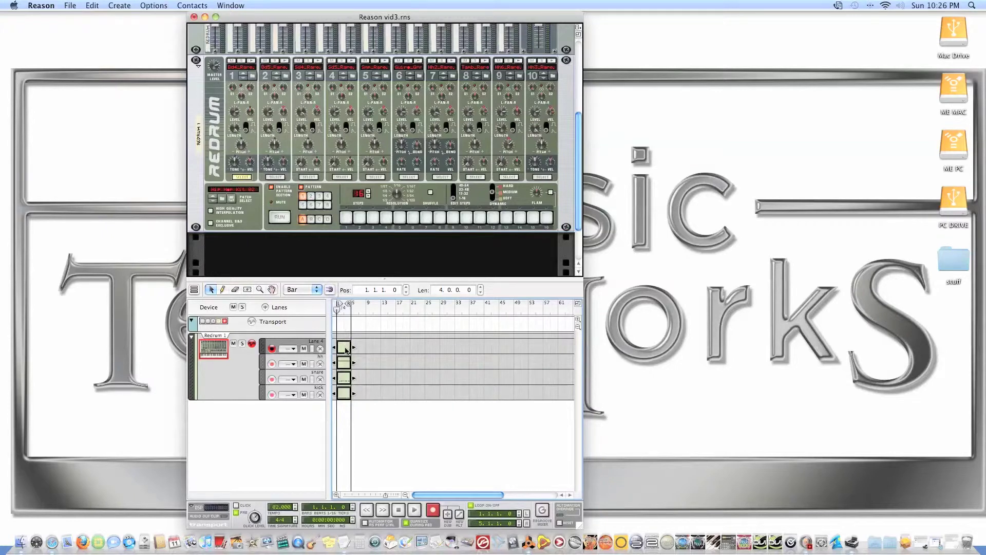
With bar snap on, copy the four clips to bar 5 and extend the loop end to bar 9.
mouse_move(346, 351)
mouse_down()
mouse_move(372, 350)
mouse_move(345, 350)
mouse_up()
click(327, 289)
scroll(354, 353, right, 1)
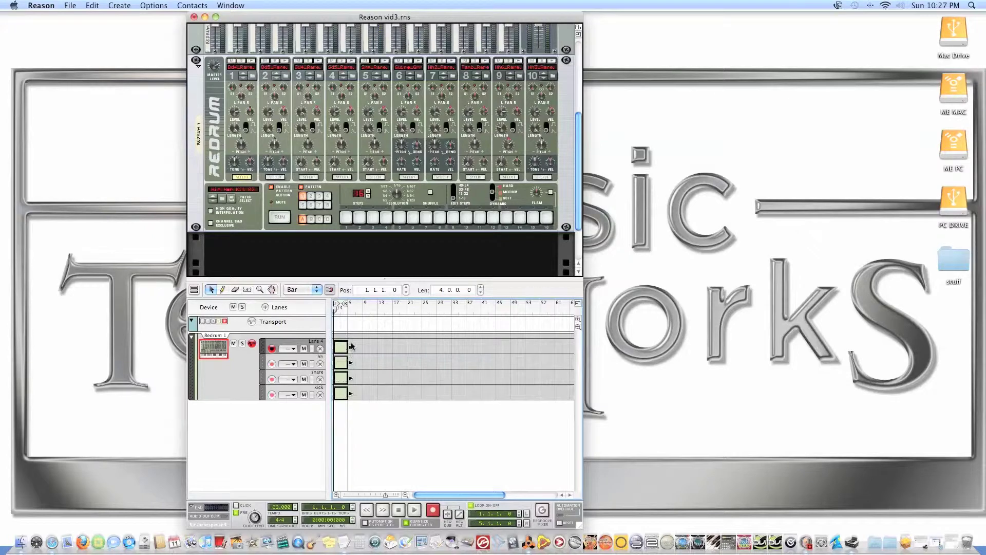
drag(348, 343, 354, 348)
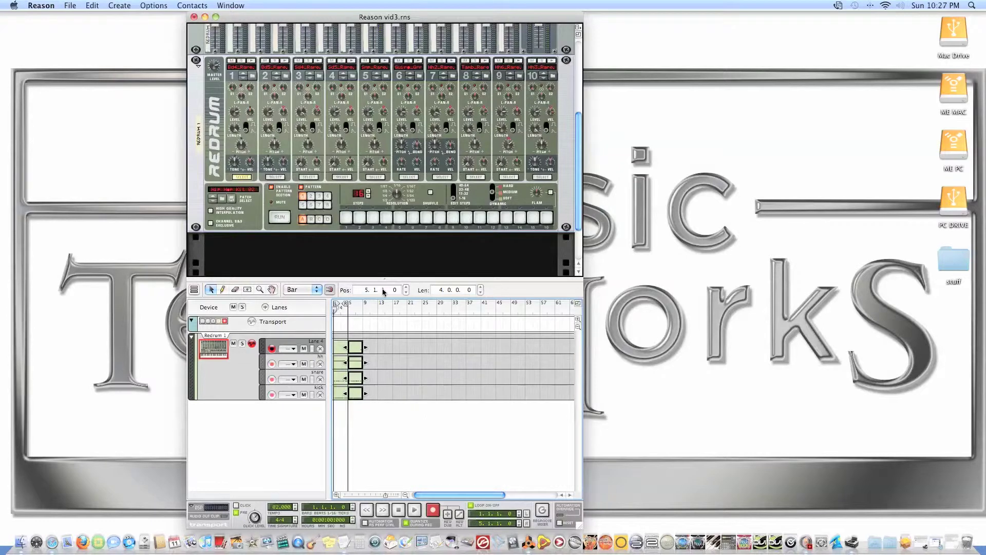
drag(345, 303, 360, 309)
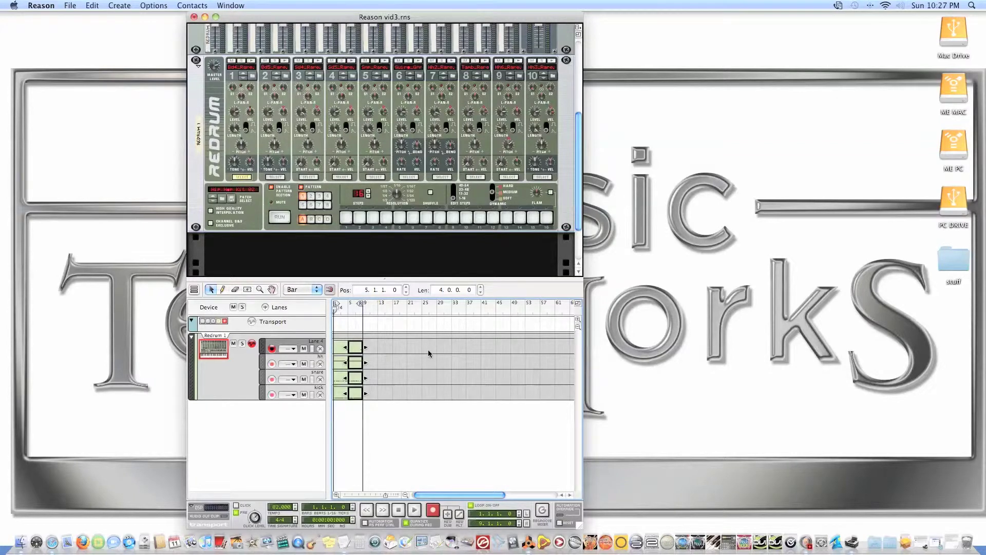
drag(429, 278, 430, 300)
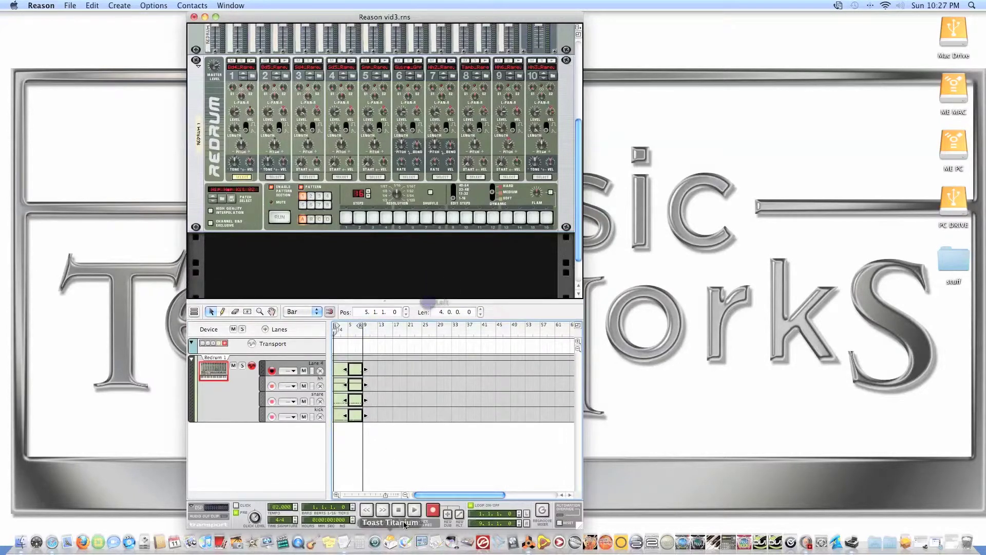
Play the eight-bar loop, then replay it while setting drum 9's pitch to 53, and stop.
click(413, 510)
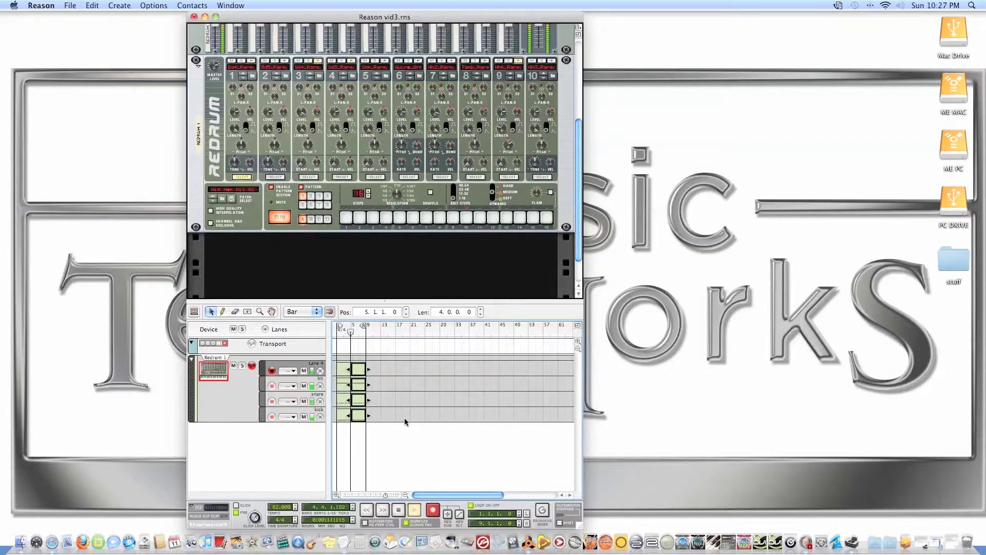
double_click(399, 510)
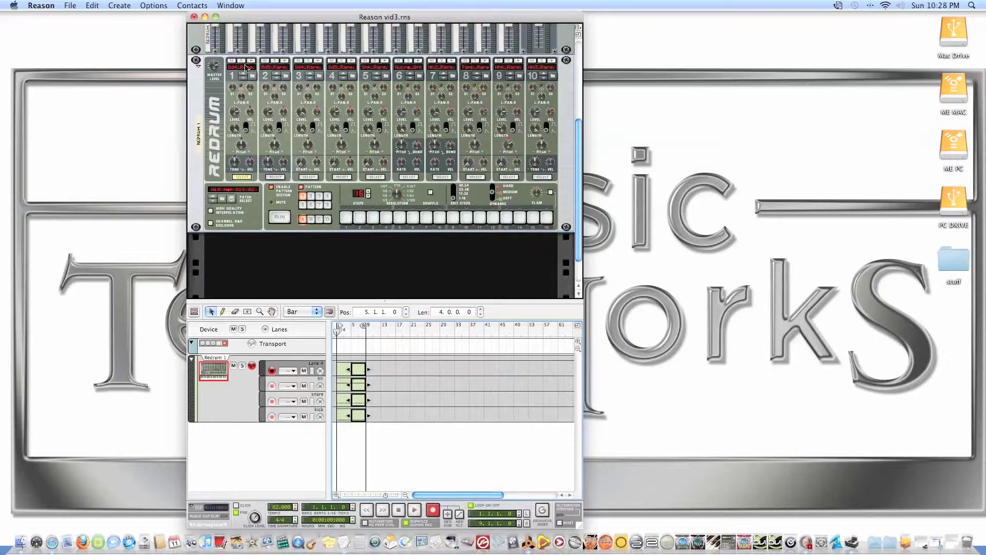
click(251, 61)
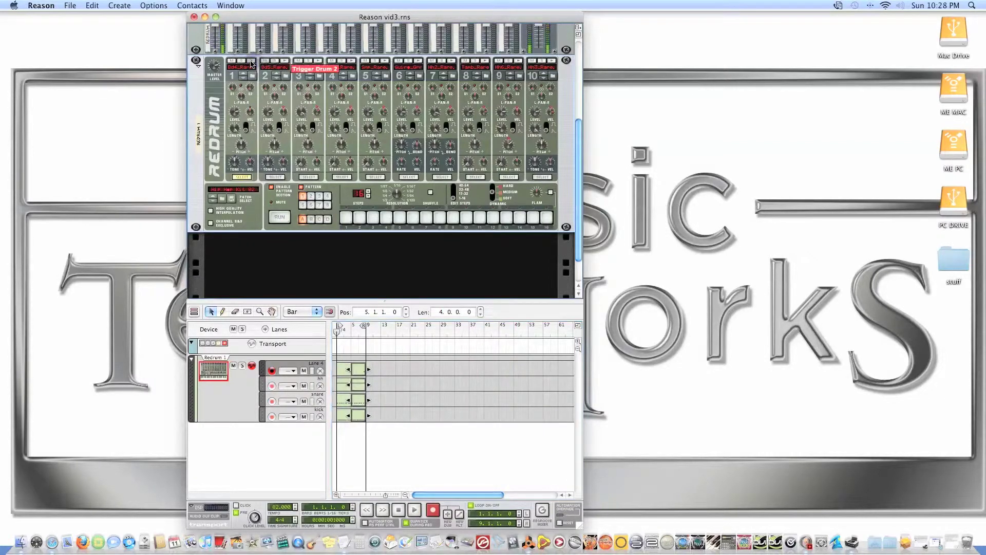
key(space)
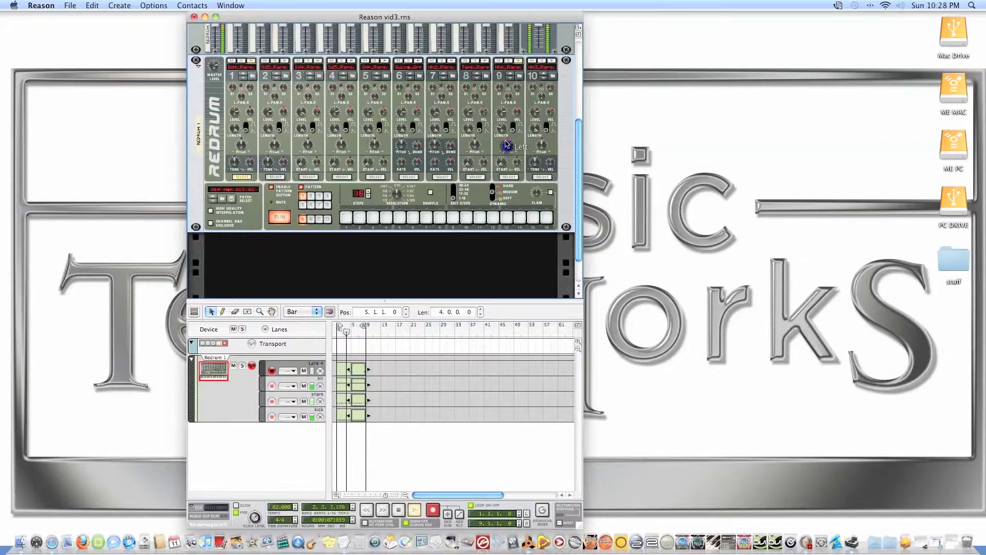
mouse_move(507, 146)
mouse_down()
mouse_move(505, 136)
mouse_move(506, 147)
mouse_up()
key(space)
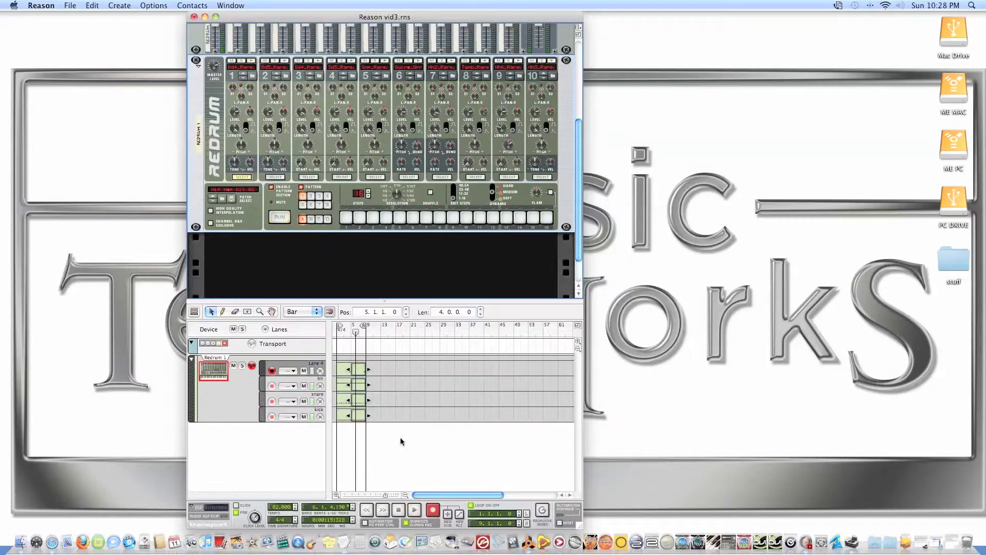
From the song start, audition drum 1 while lowering its pitch.
click(399, 510)
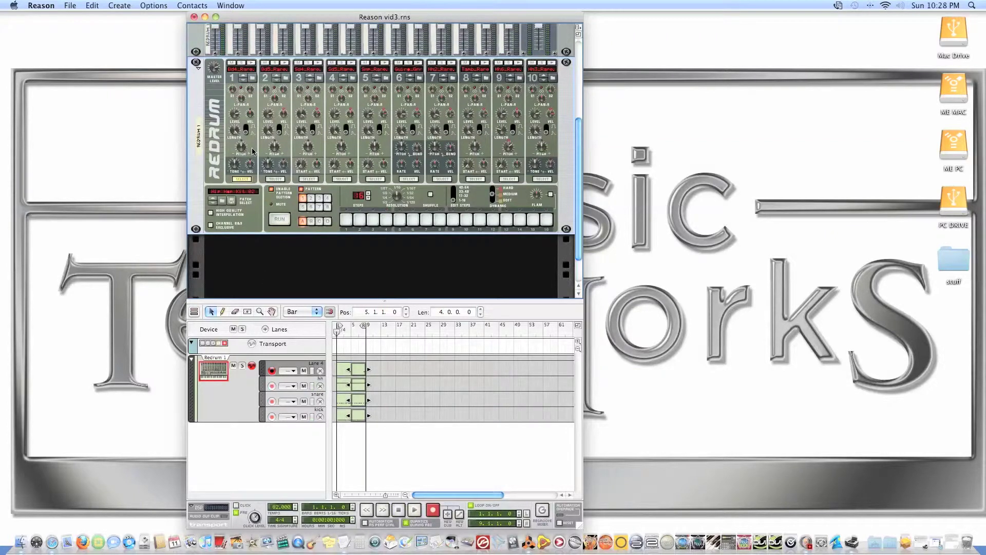
click(252, 64)
click(252, 63)
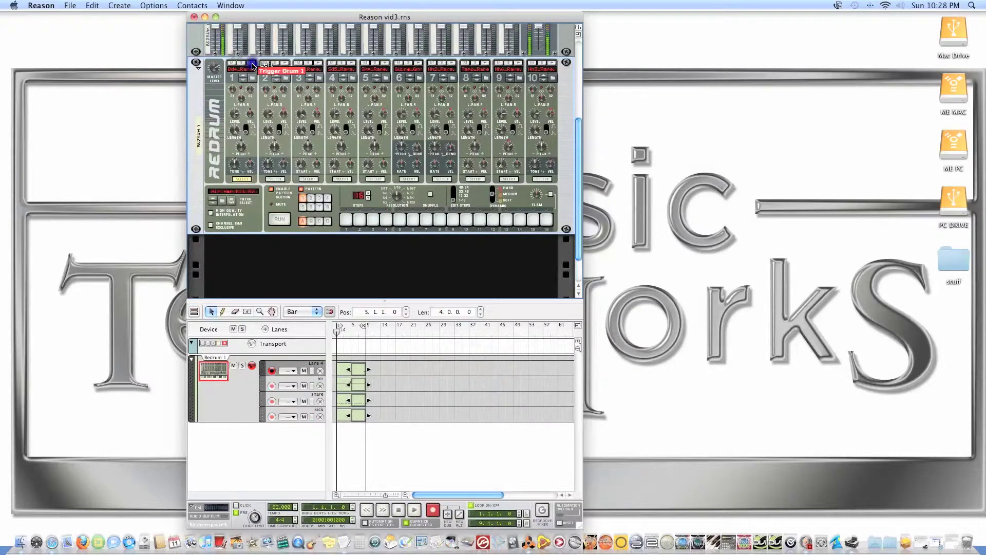
click(252, 64)
drag(243, 152, 243, 144)
click(250, 66)
Play the beat while lowering drum 1's pitch further, then reset it to 0 and raise its level to 98.
click(414, 511)
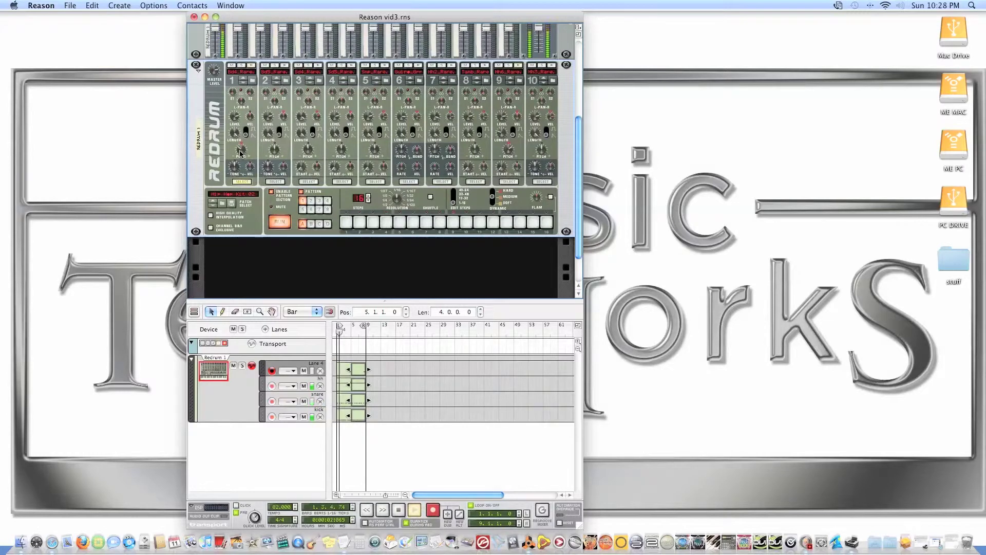
mouse_move(240, 153)
mouse_down()
mouse_move(240, 161)
mouse_move(234, 98)
mouse_move(238, 149)
mouse_up()
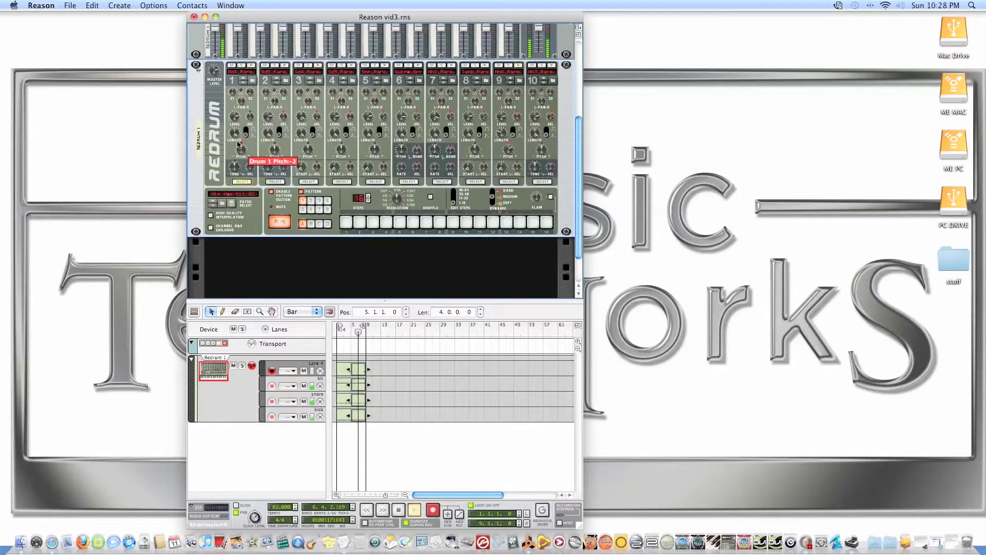
super+click(241, 149)
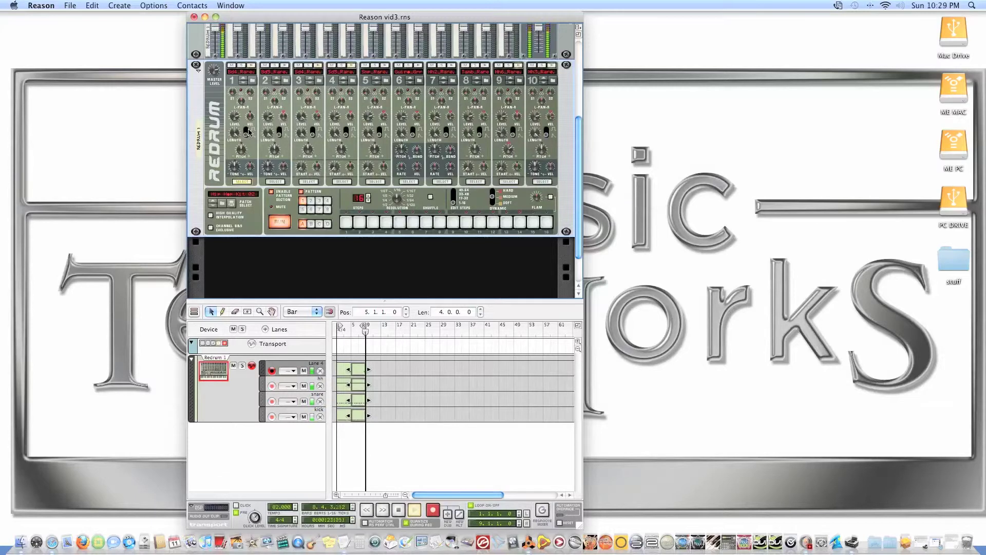
mouse_move(233, 118)
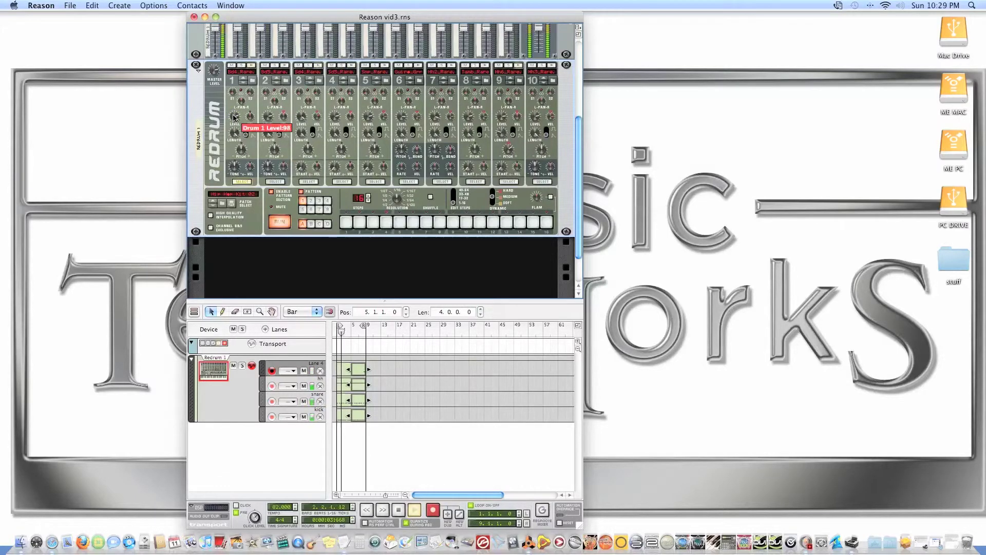
click(234, 116)
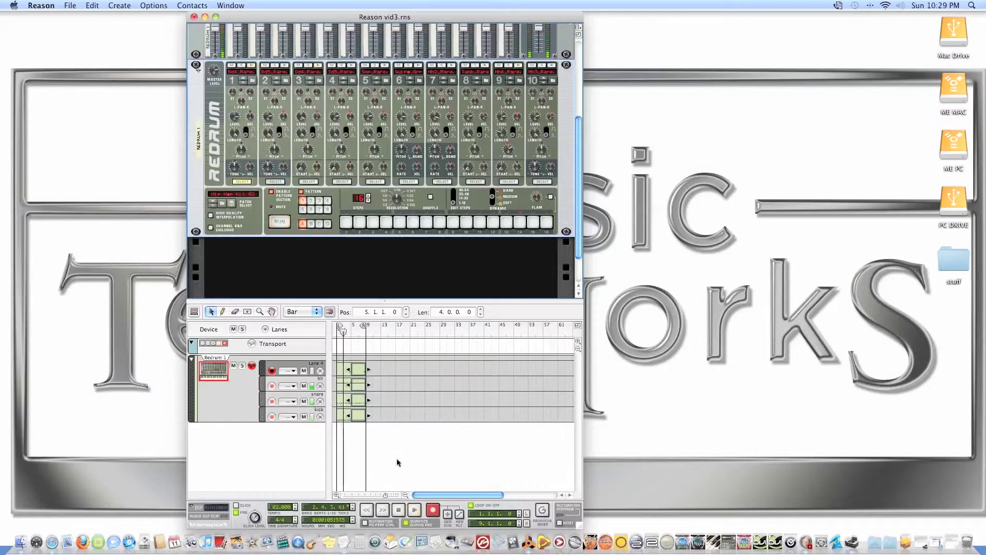
Stop the playing loop and rewind the song position to 1.1.1.0.
double_click(399, 510)
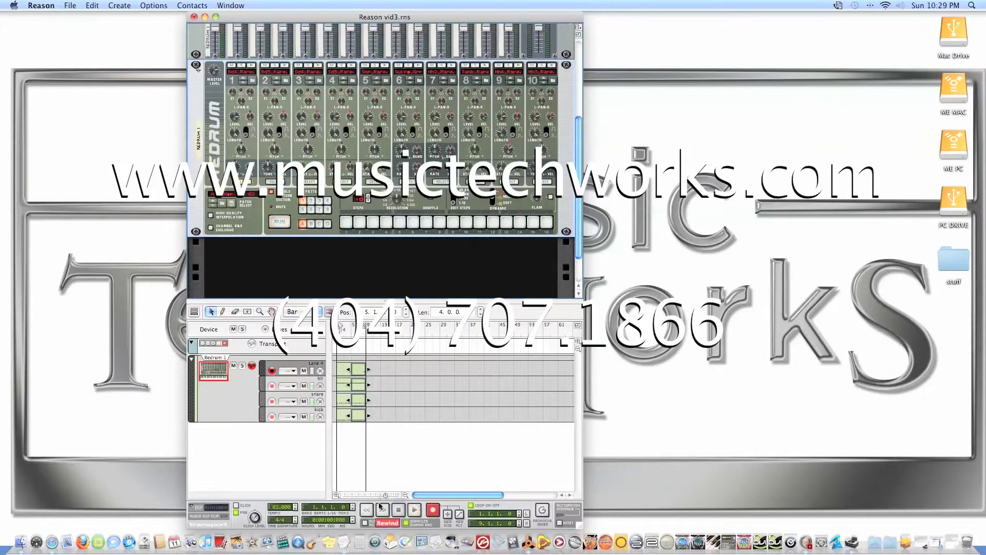